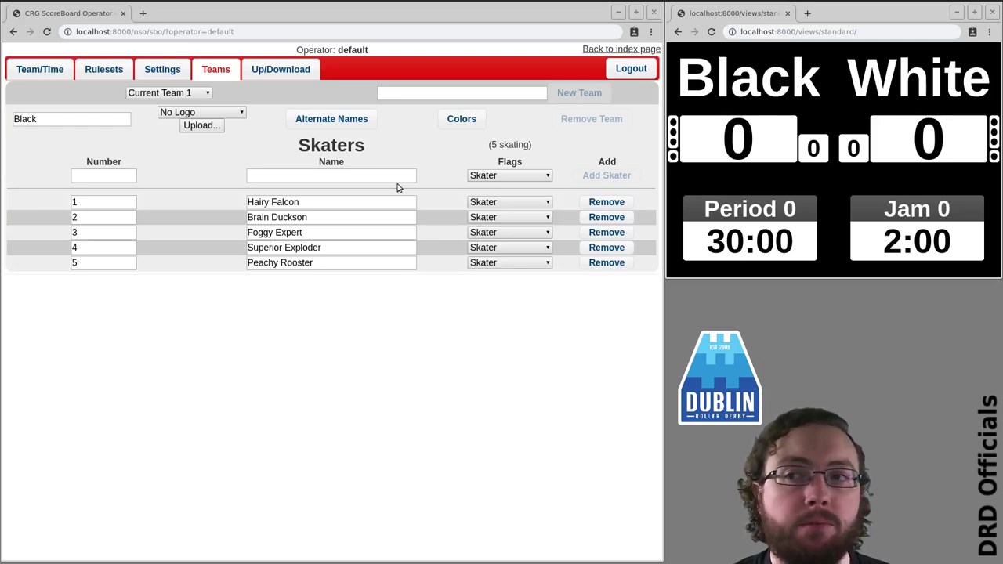
Rename Current Team 1 as DRD A and Current Team 2 as DRD B.
{"action": "double_click", "coordinate": [100, 122]}
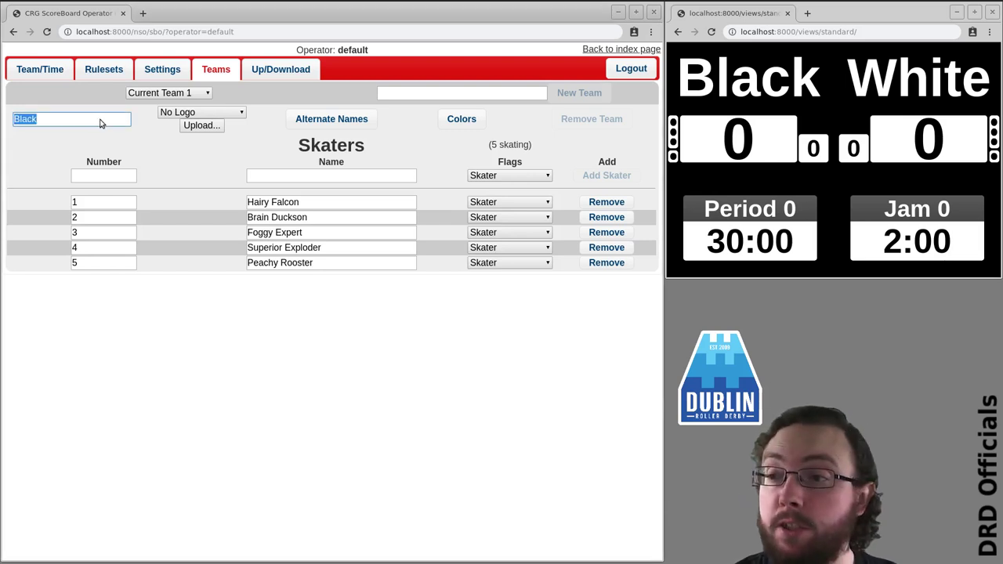
{"action": "type", "text": "DRD A"}
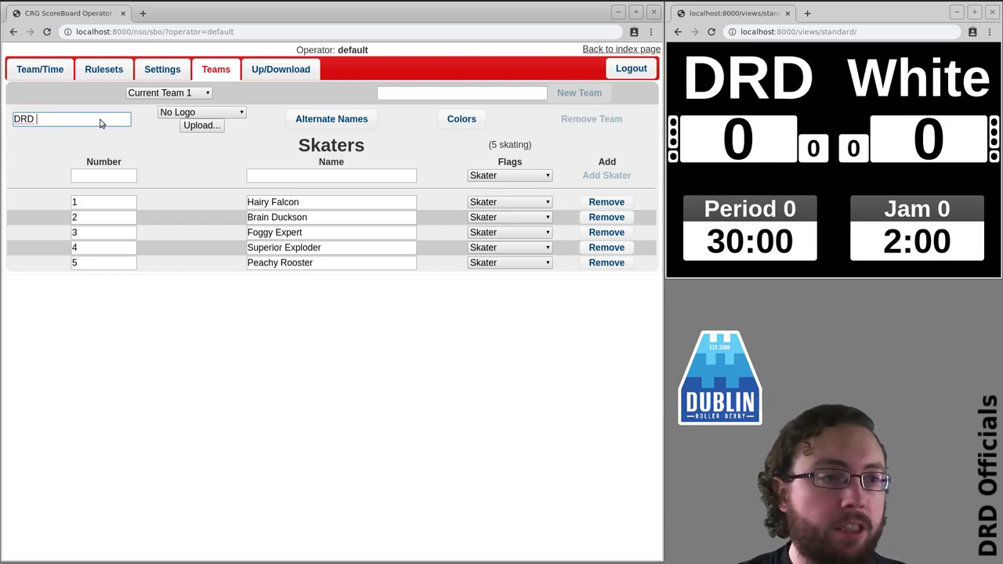
{"action": "left_click", "coordinate": [165, 93]}
{"action": "left_click", "coordinate": [157, 124]}
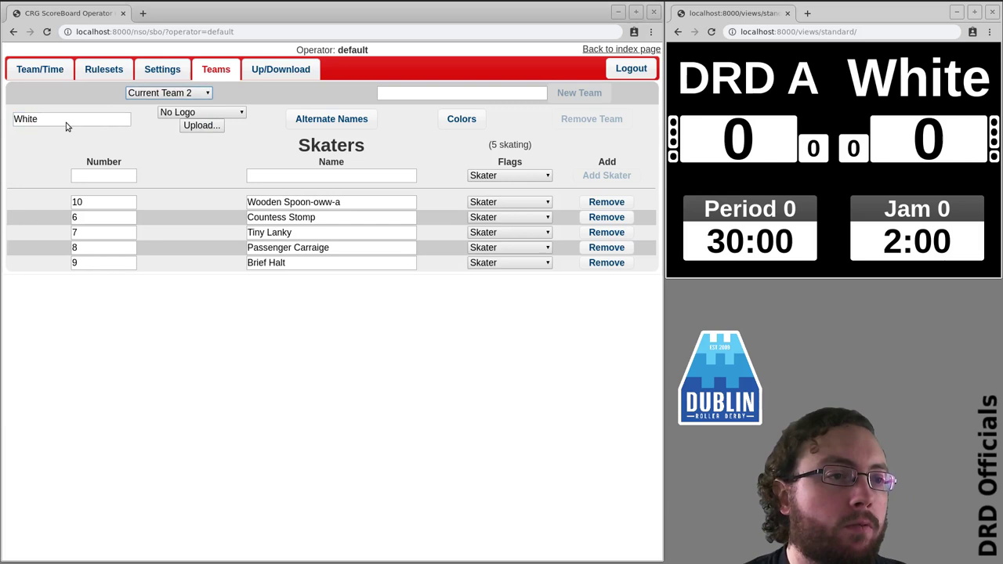
{"action": "double_click", "coordinate": [66, 124]}
{"action": "type", "text": "DRD B"}
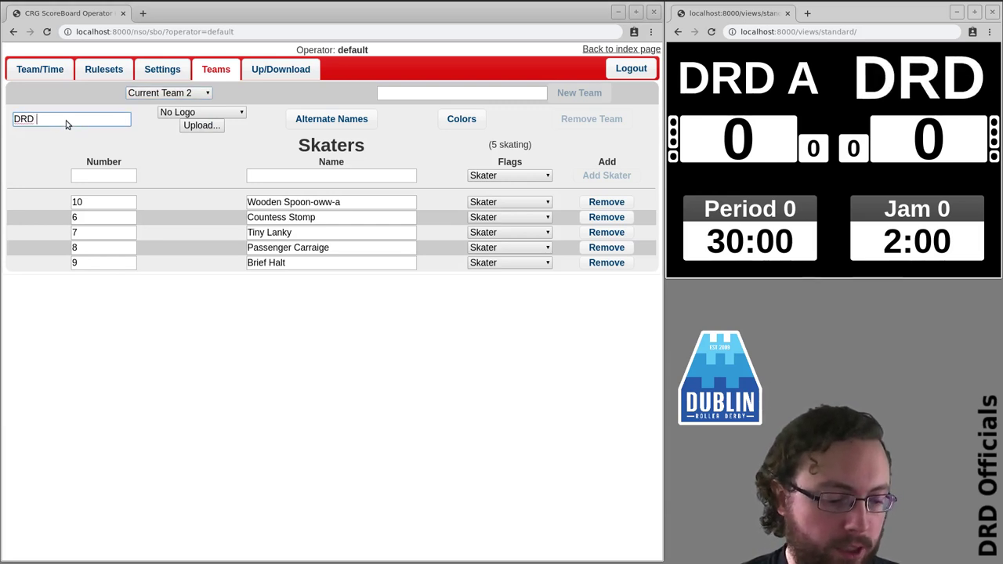
{"action": "left_click", "coordinate": [92, 133]}
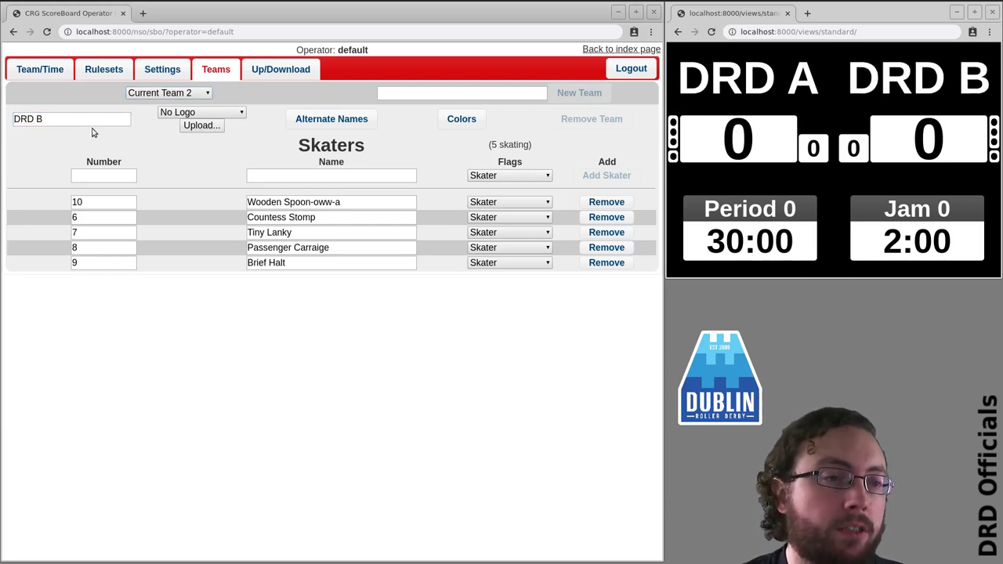
{"action": "left_click", "coordinate": [168, 95]}
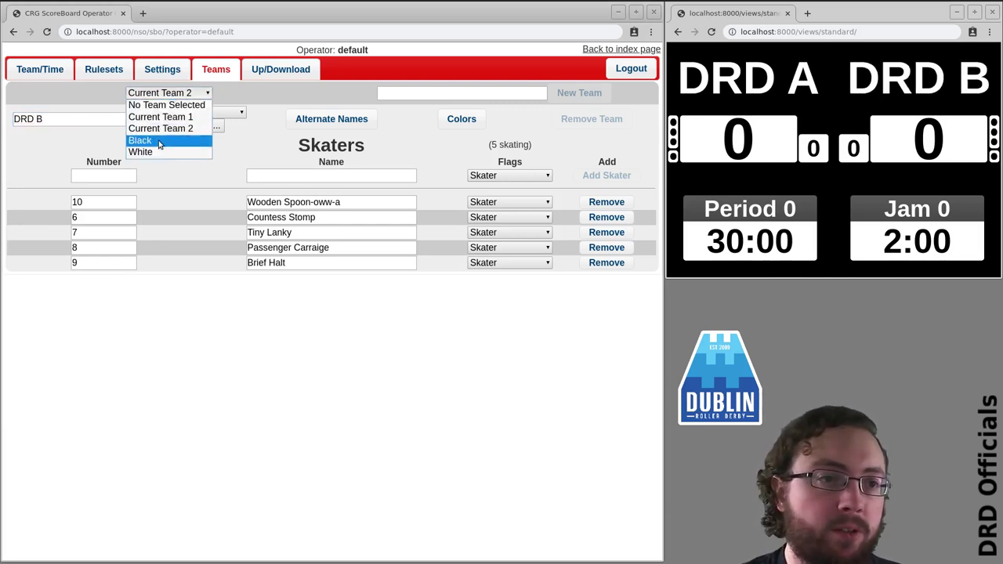
{"action": "left_click", "coordinate": [55, 153]}
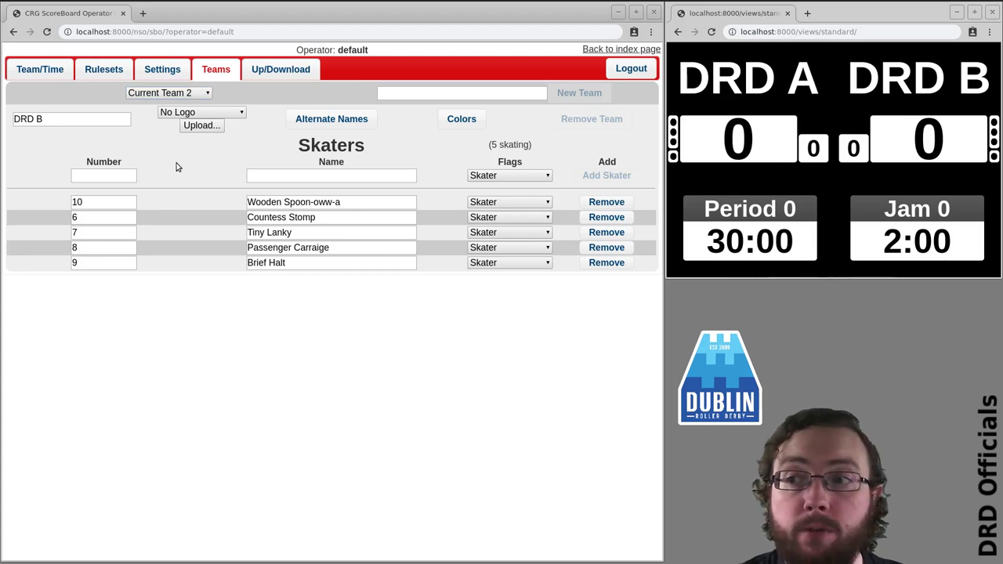
Give team DRD A the alternate name "DRD A (Black)" in the operator's team and time controls.
{"action": "left_click", "coordinate": [39, 71]}
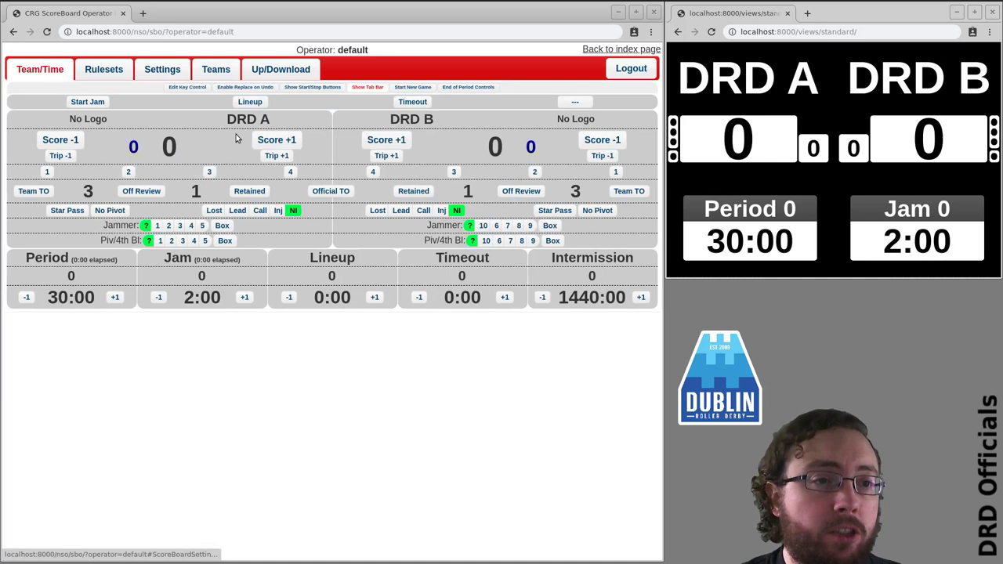
{"action": "left_click", "coordinate": [239, 126]}
{"action": "left_click", "coordinate": [270, 133]}
{"action": "type", "text": "DRD A (Black"}
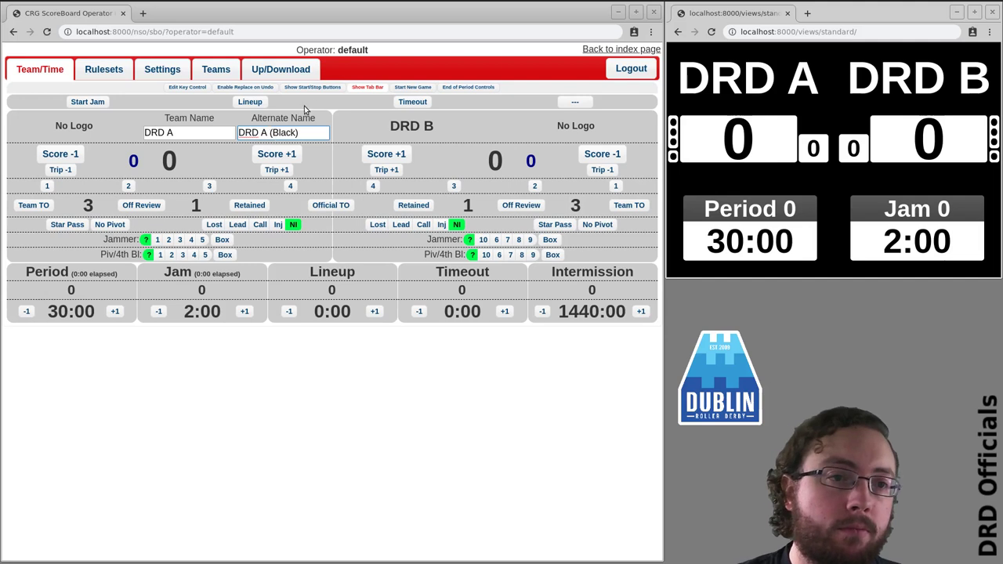
{"action": "left_click", "coordinate": [311, 100]}
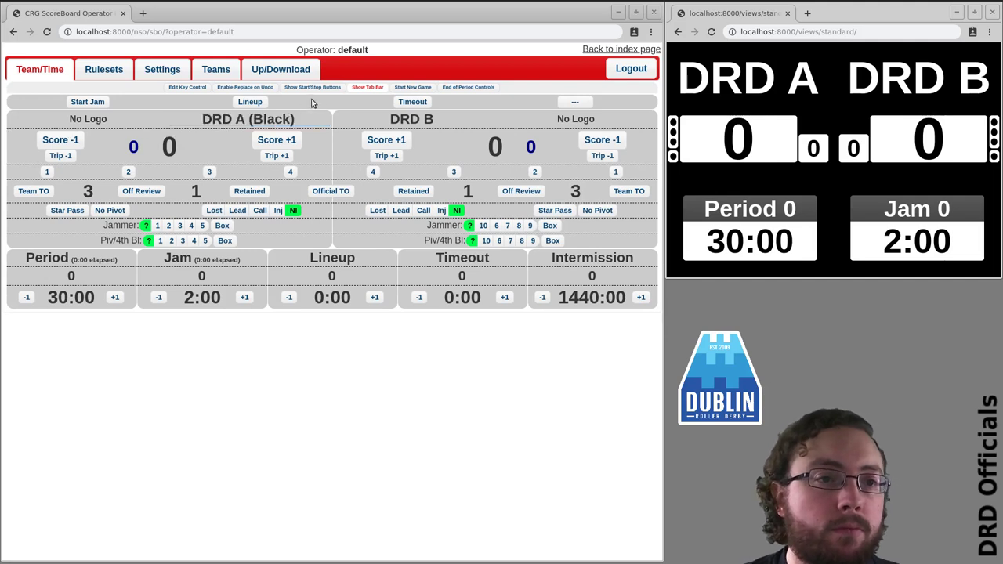
Give team DRD B the alternate name "DRD B (Blue)" in the operator's team and time controls.
{"action": "left_click", "coordinate": [441, 126]}
{"action": "left_click", "coordinate": [455, 134]}
{"action": "type", "text": "DR"}
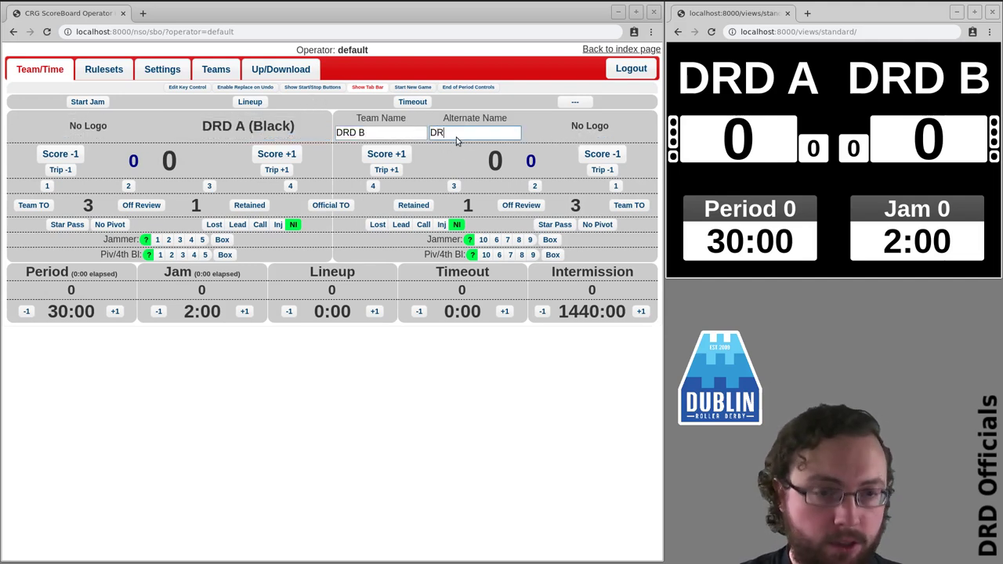
{"action": "type", "text": "D B (Blue"}
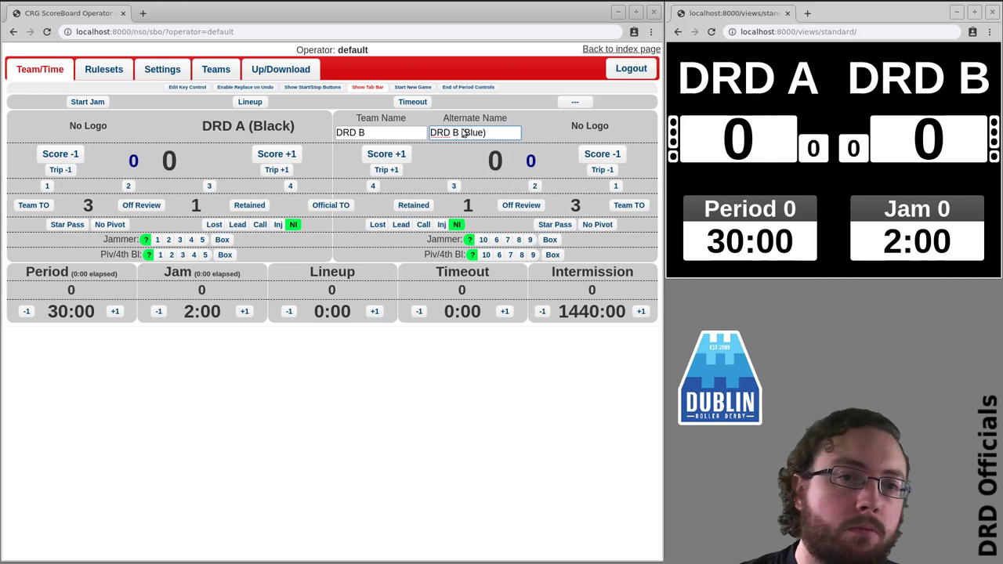
{"action": "left_click", "coordinate": [465, 102]}
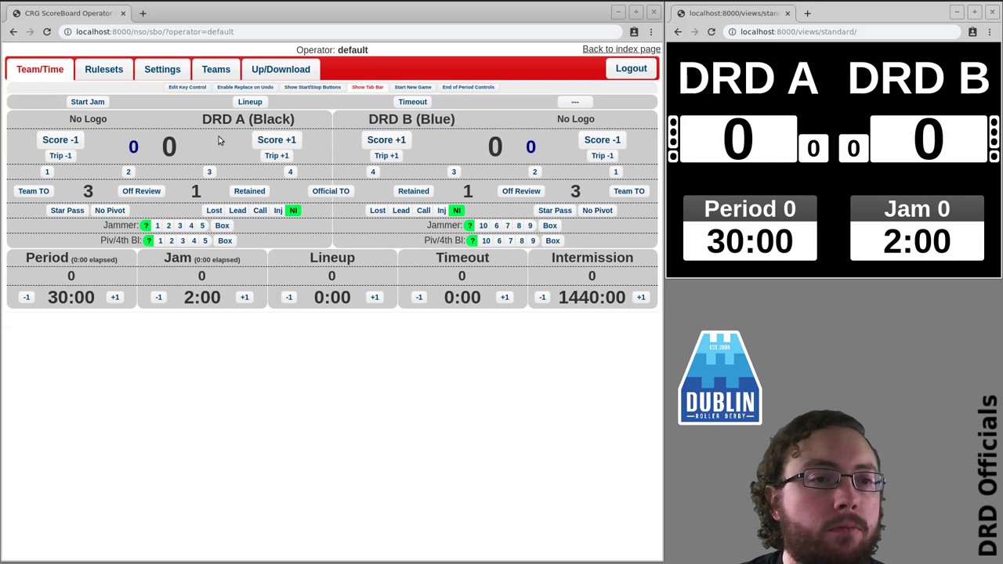
Add an alternate name of type scoreboard, "Bees", to DRD B in the team setup.
{"action": "left_click", "coordinate": [221, 75]}
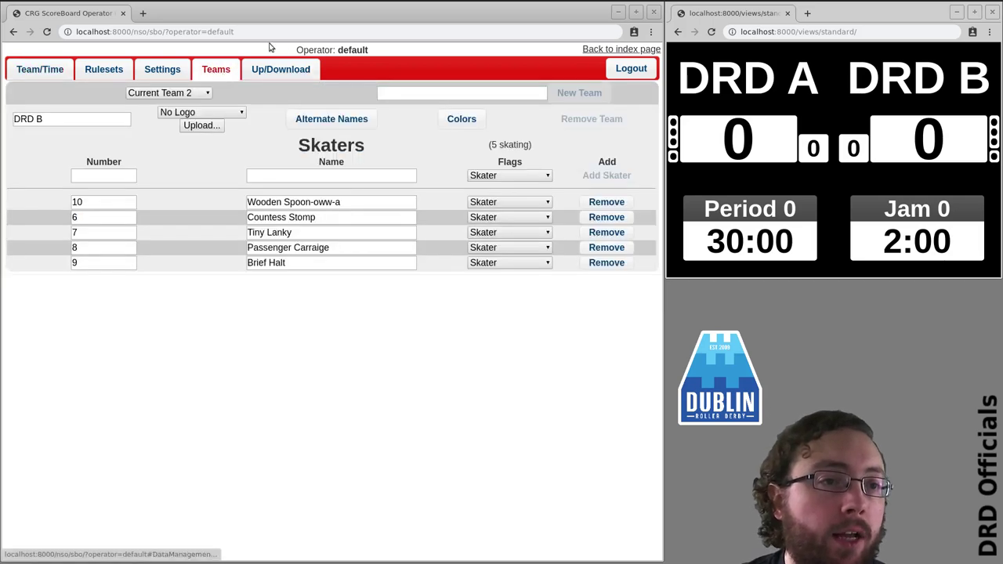
{"action": "left_click", "coordinate": [339, 119]}
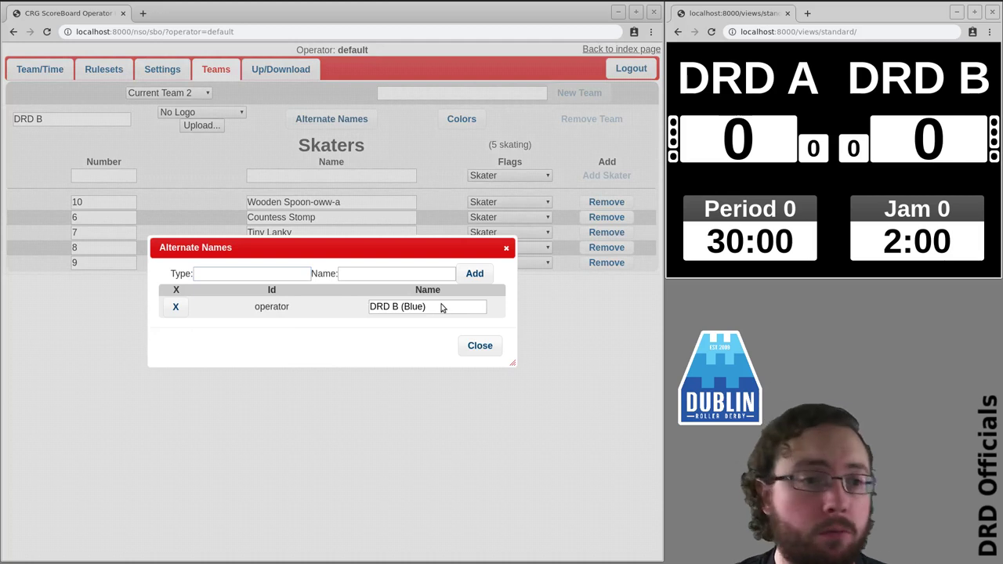
{"action": "left_click", "coordinate": [283, 278]}
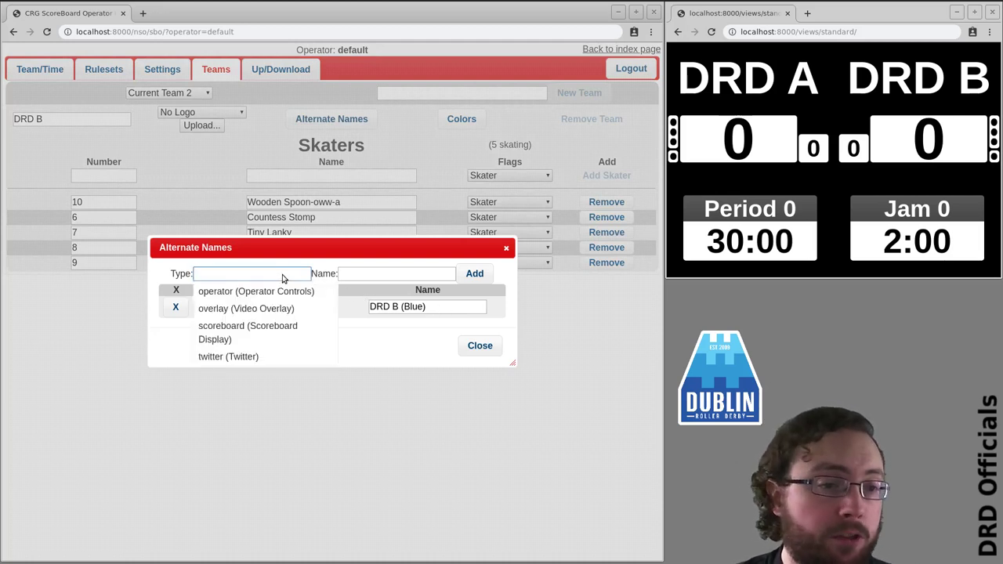
{"action": "left_click", "coordinate": [233, 335]}
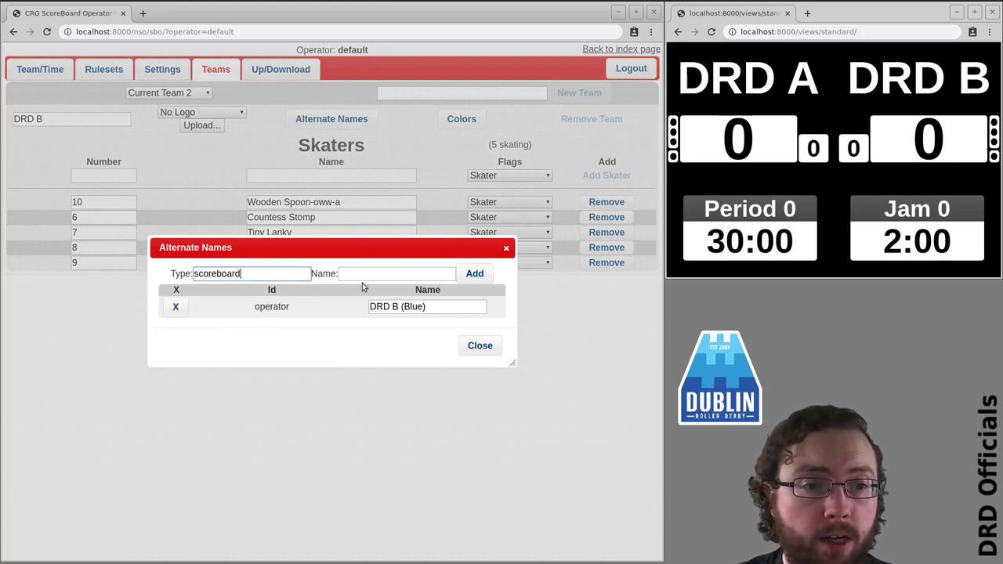
{"action": "left_click", "coordinate": [371, 275]}
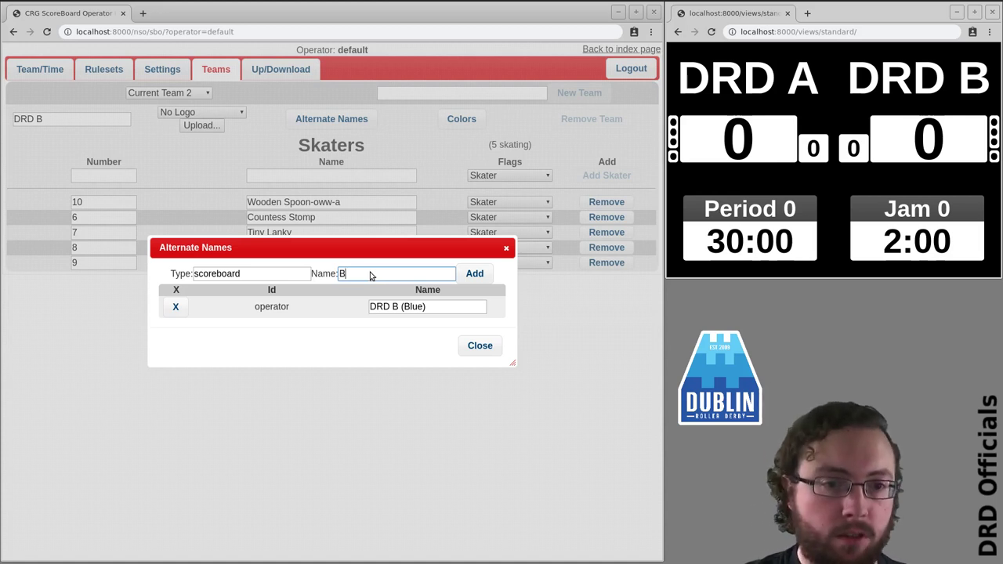
{"action": "left_click", "coordinate": [473, 274]}
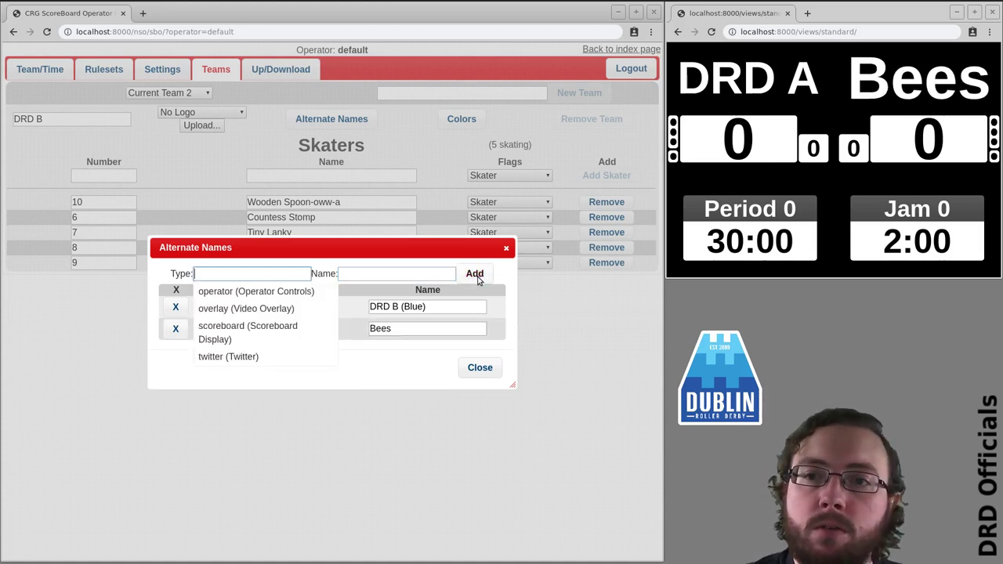
{"action": "left_click", "coordinate": [430, 336]}
{"action": "key", "text": "BackSpace"}
{"action": "type", "text": "s"}
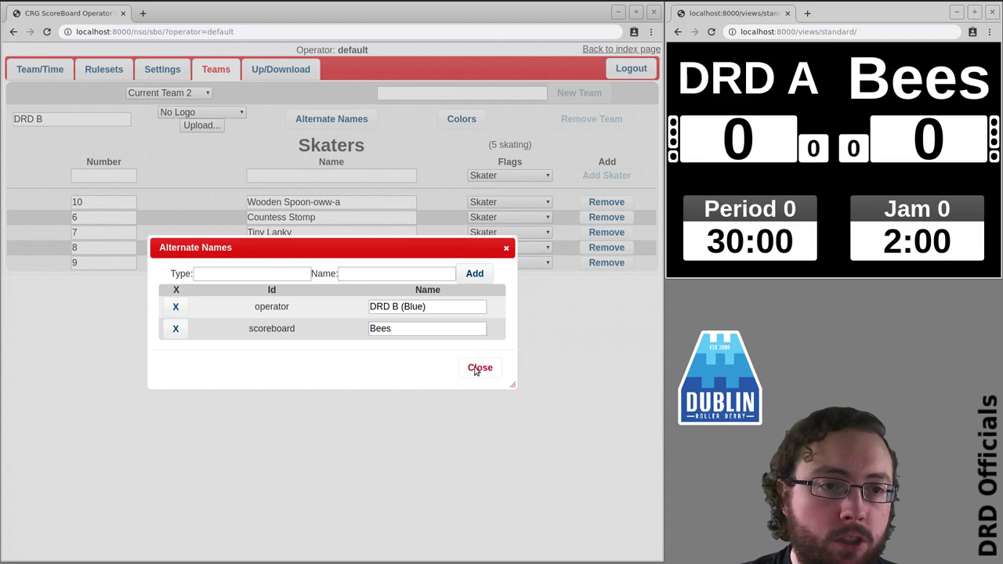
{"action": "left_click", "coordinate": [479, 369]}
Add an alternate name of type scoreboard, "AAAAA", to Current Team 1.
{"action": "left_click", "coordinate": [202, 93]}
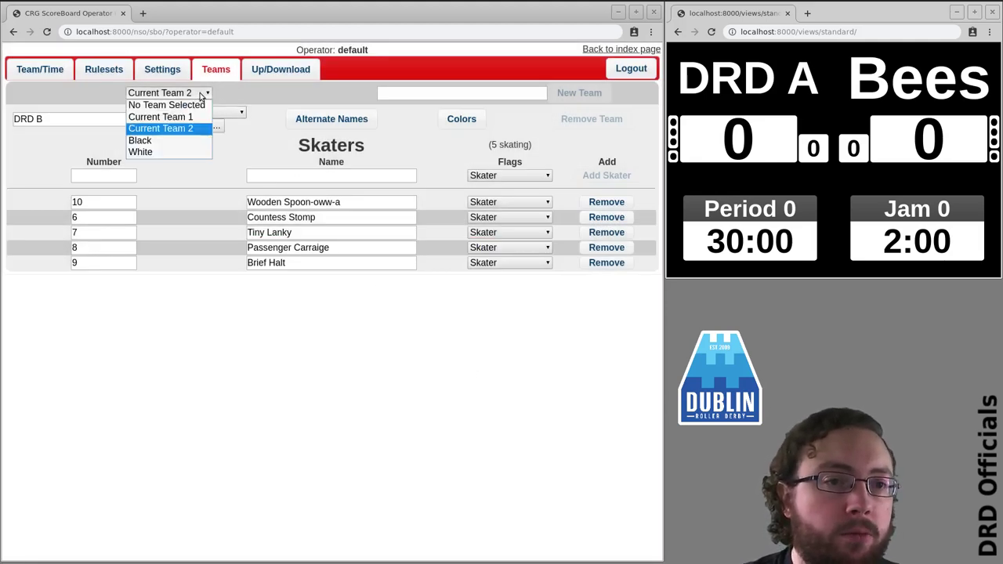
{"action": "left_click", "coordinate": [184, 117]}
{"action": "left_click", "coordinate": [329, 119]}
{"action": "left_click", "coordinate": [424, 274]}
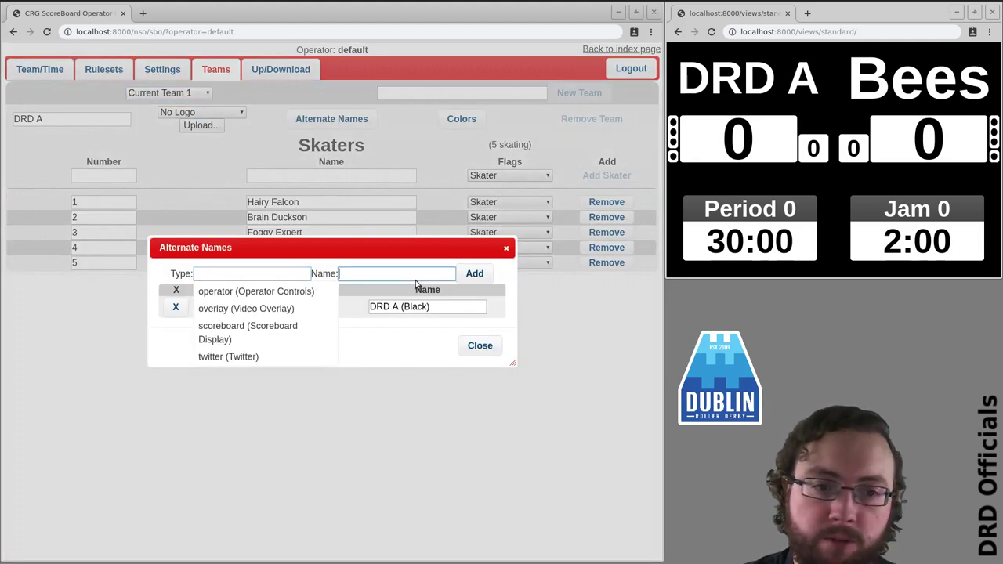
{"action": "left_click", "coordinate": [252, 279]}
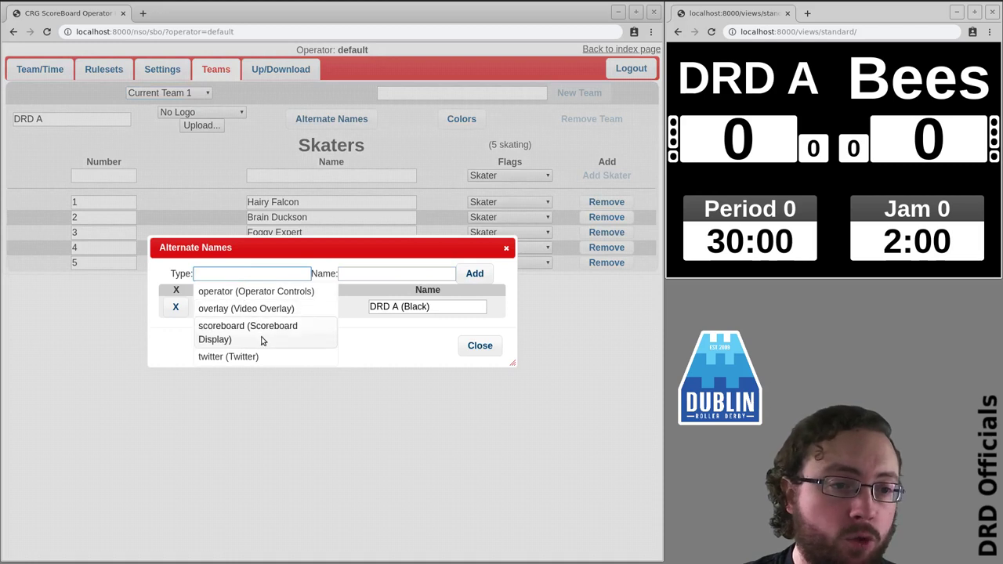
{"action": "left_click", "coordinate": [263, 339]}
{"action": "left_click", "coordinate": [366, 278]}
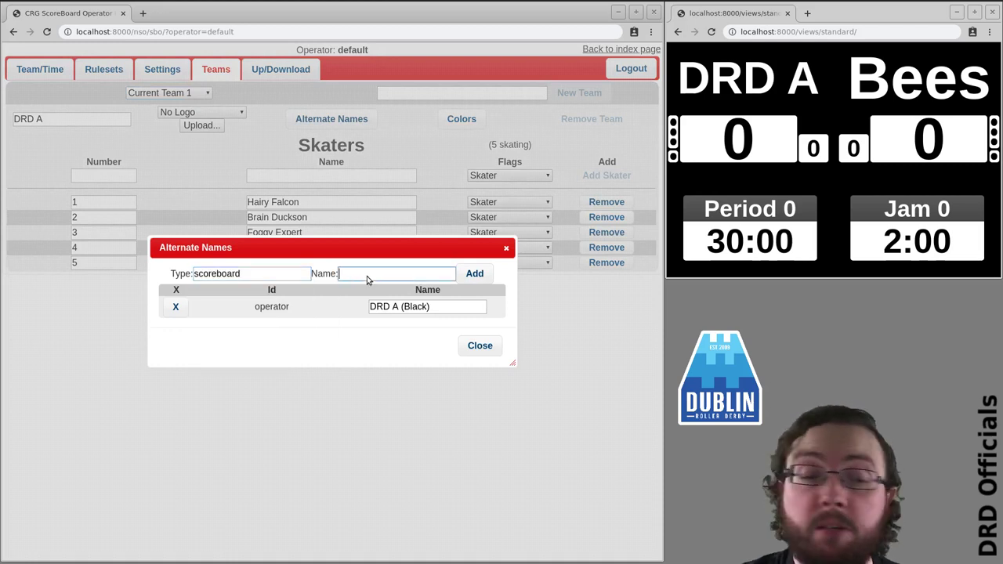
{"action": "type", "text": "AAAAA"}
{"action": "left_click", "coordinate": [474, 273]}
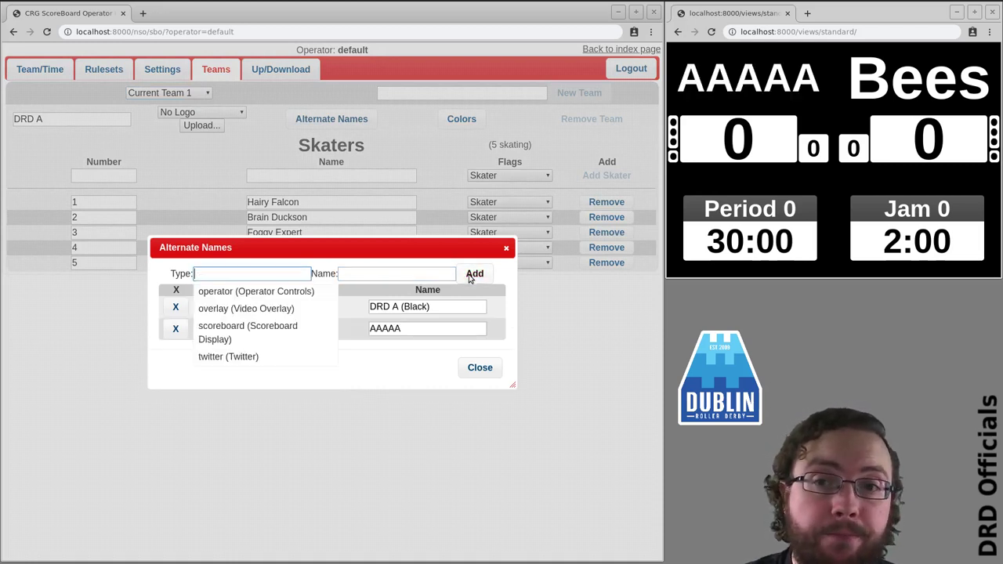
{"action": "left_click", "coordinate": [481, 370]}
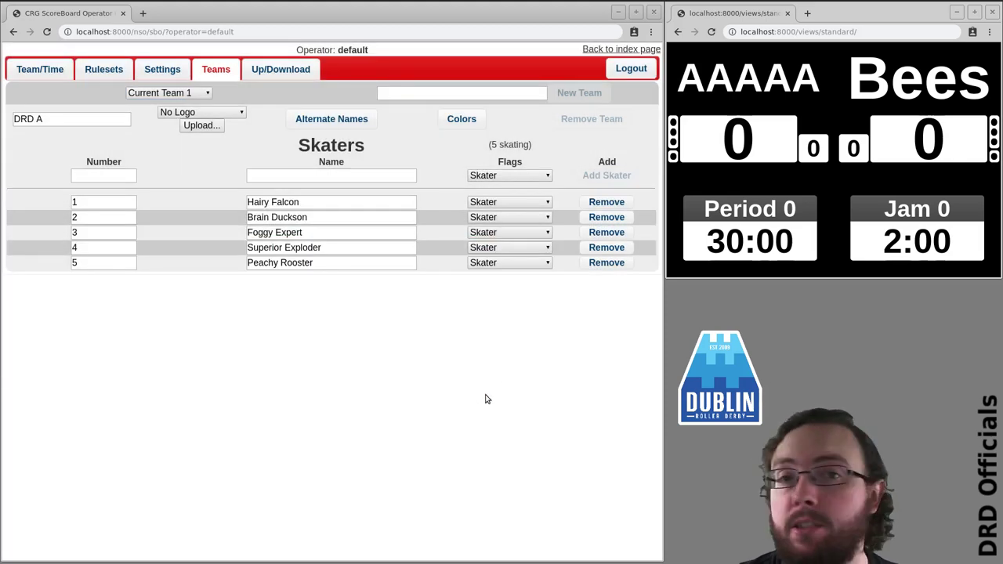
Assign the current_DRD-Logo image to DRD A as its team logo.
{"action": "left_click", "coordinate": [223, 112]}
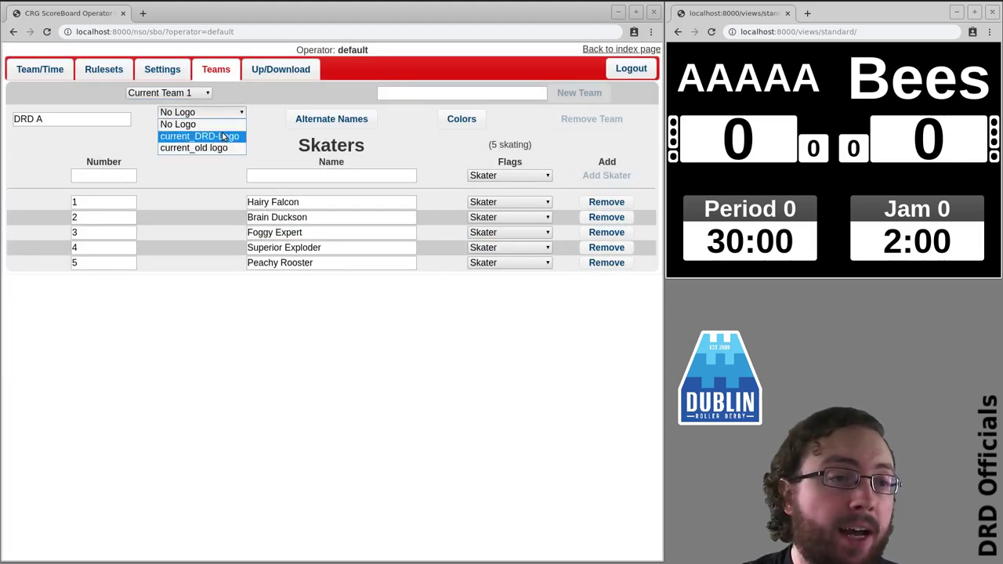
{"action": "left_click", "coordinate": [222, 137]}
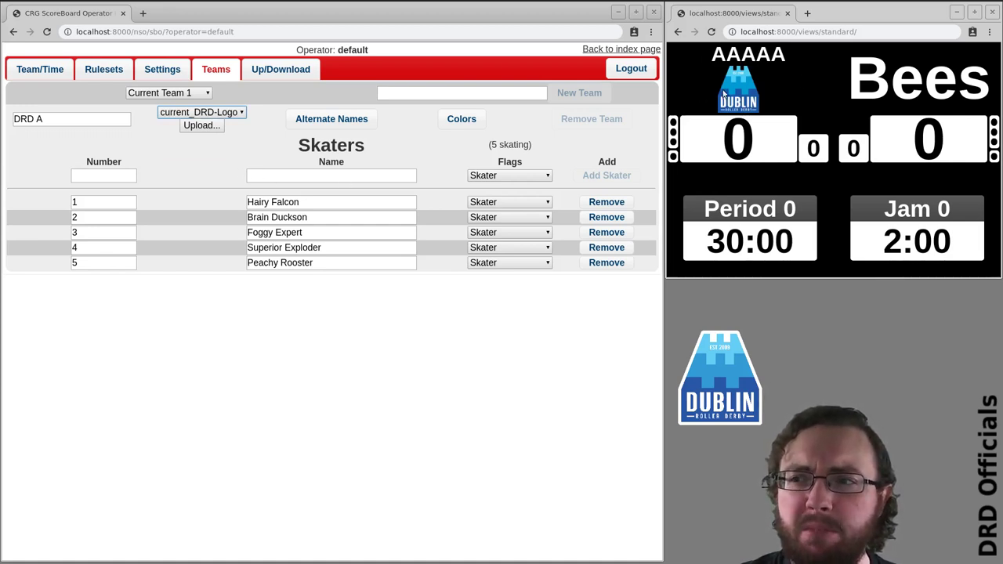
Clear DRD A's scoreboard alternate name, re-enter it as "AAAA", and close the alternate names.
{"action": "left_click", "coordinate": [345, 122]}
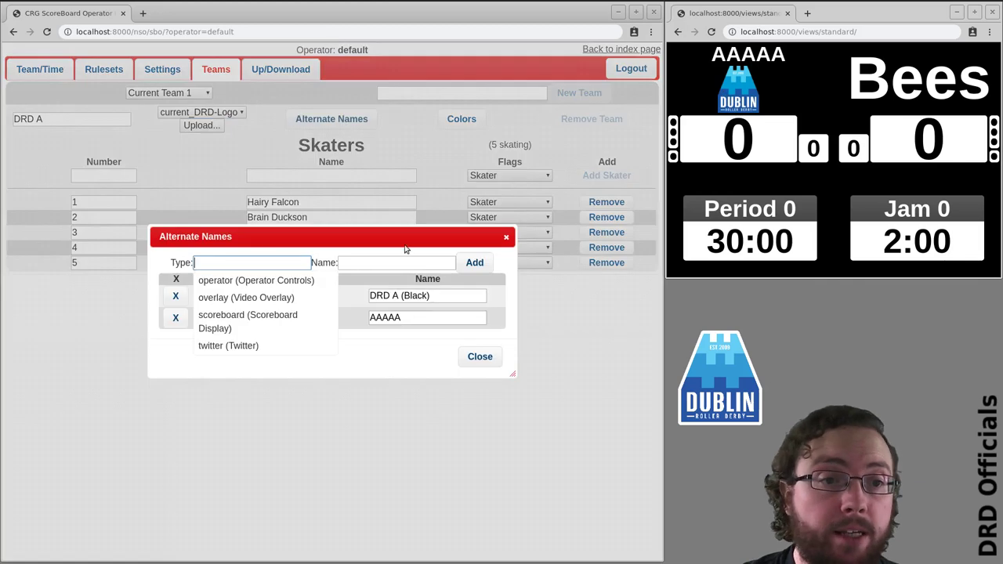
{"action": "left_click", "coordinate": [495, 294]}
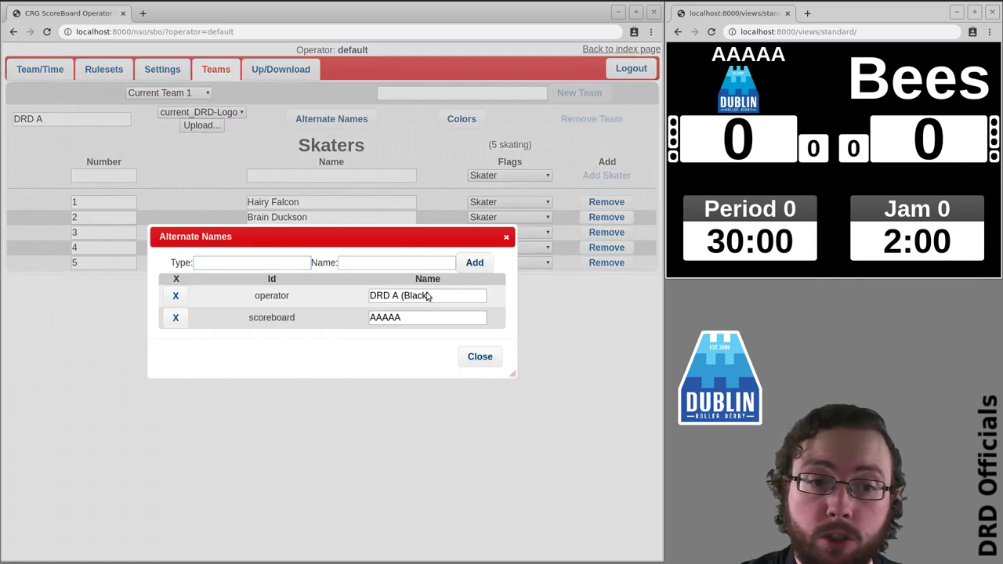
{"action": "double_click", "coordinate": [407, 321]}
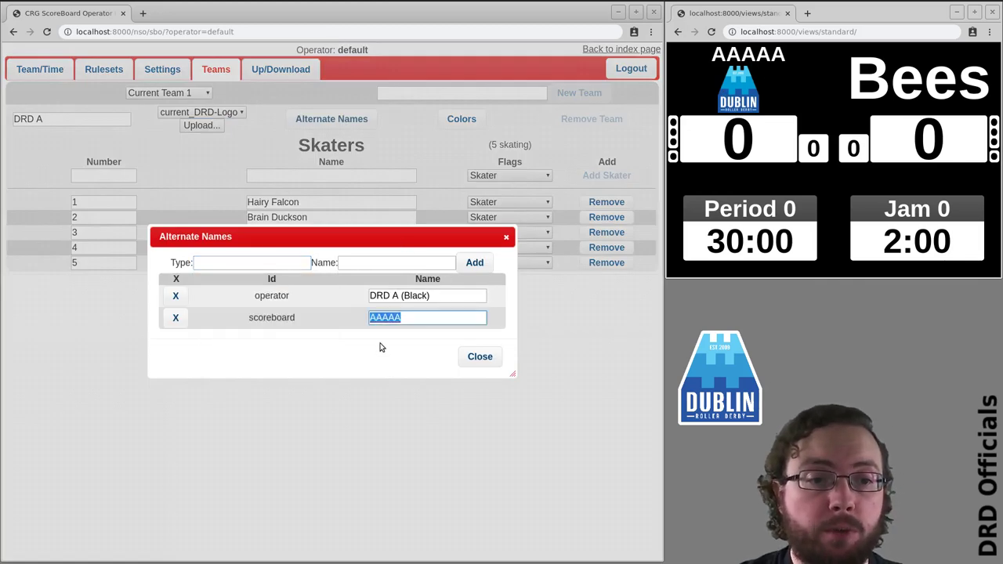
{"action": "key", "text": "BackSpace"}
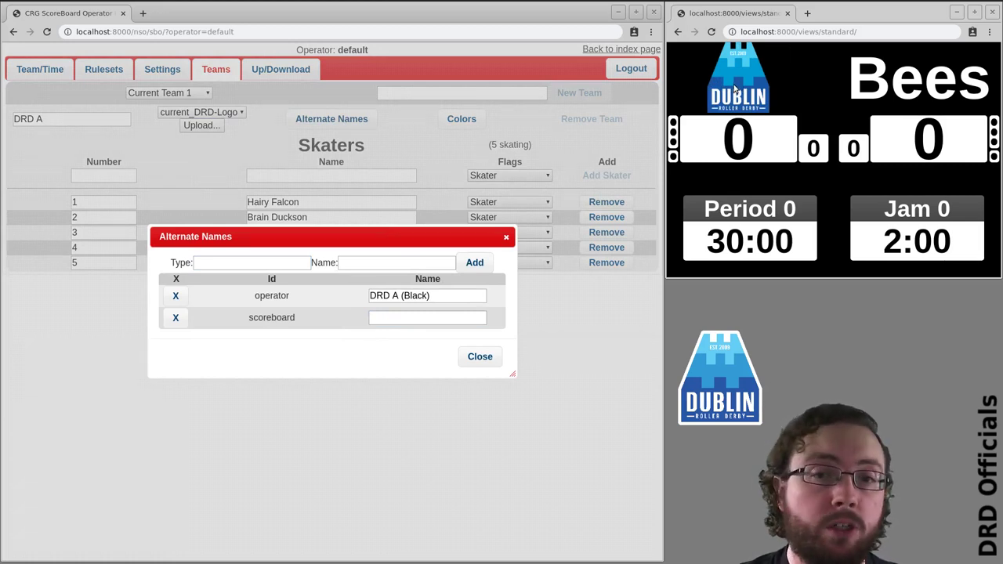
{"action": "left_click", "coordinate": [459, 318]}
{"action": "type", "text": "AAAA"}
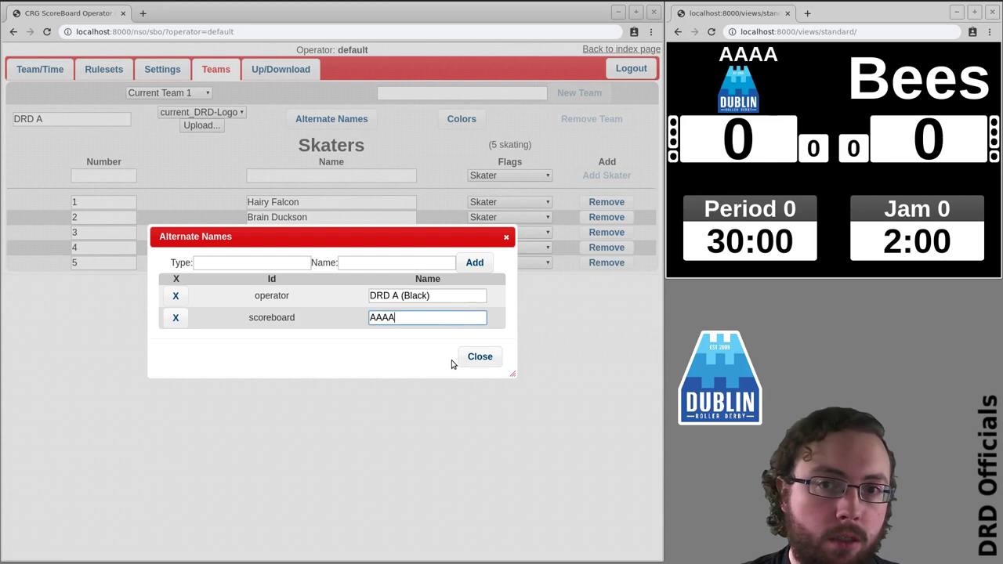
{"action": "left_click", "coordinate": [480, 357]}
Set DRD A's team logo back to No Logo.
{"action": "left_click", "coordinate": [201, 112]}
{"action": "left_click", "coordinate": [207, 123]}
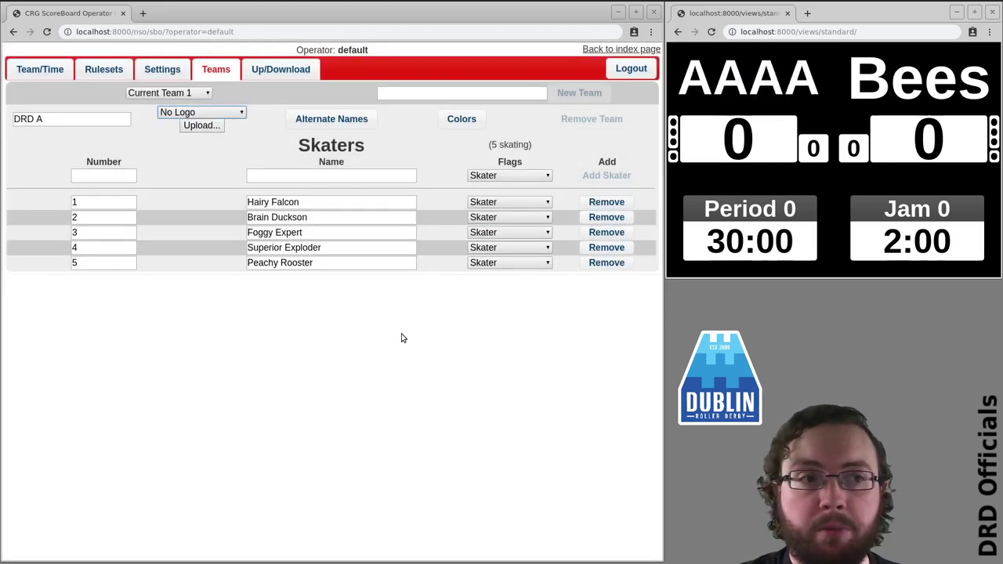
{"action": "left_click", "coordinate": [332, 118]}
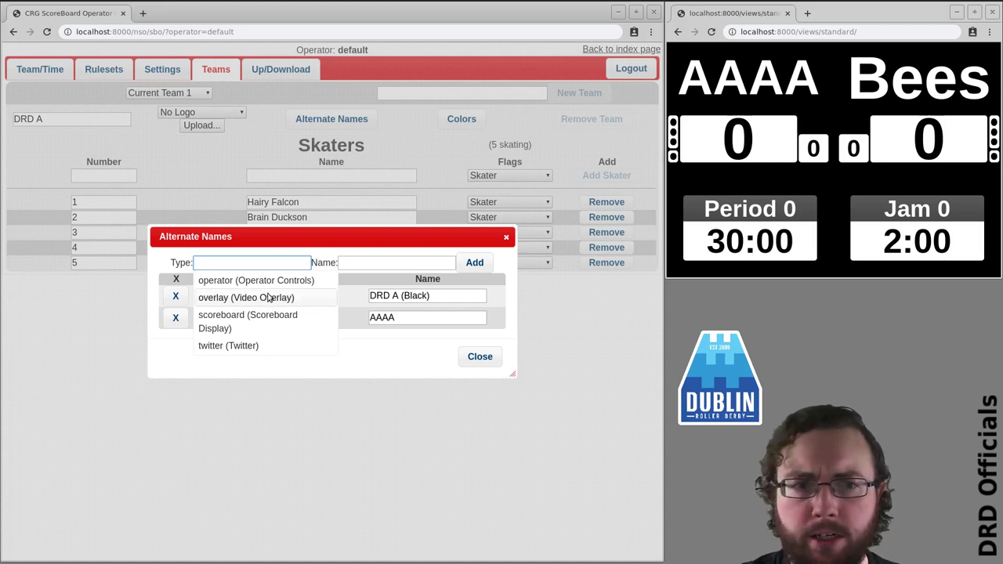
{"action": "left_click", "coordinate": [480, 357]}
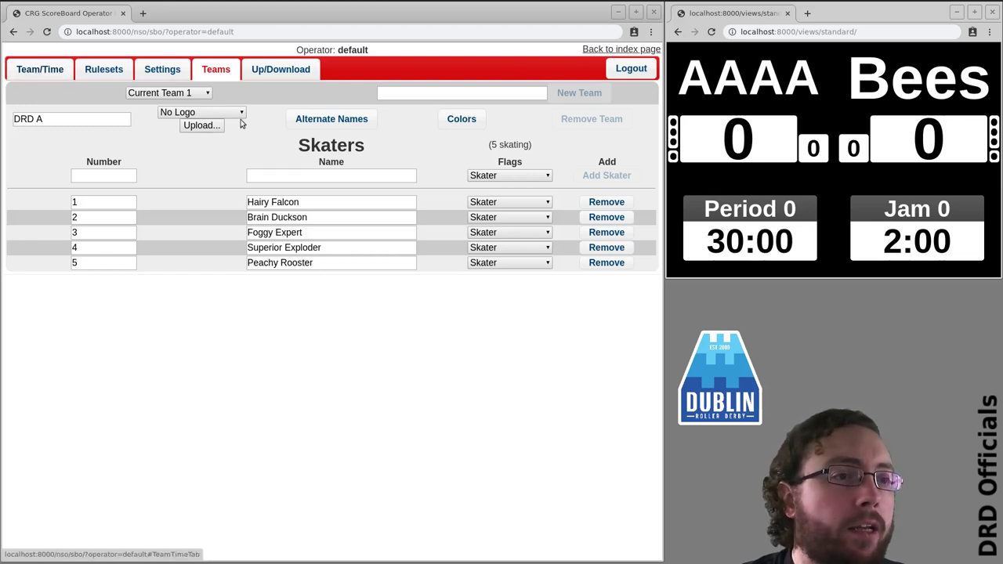
Add an operator entry to DRD A's team colors.
{"action": "left_click", "coordinate": [462, 119]}
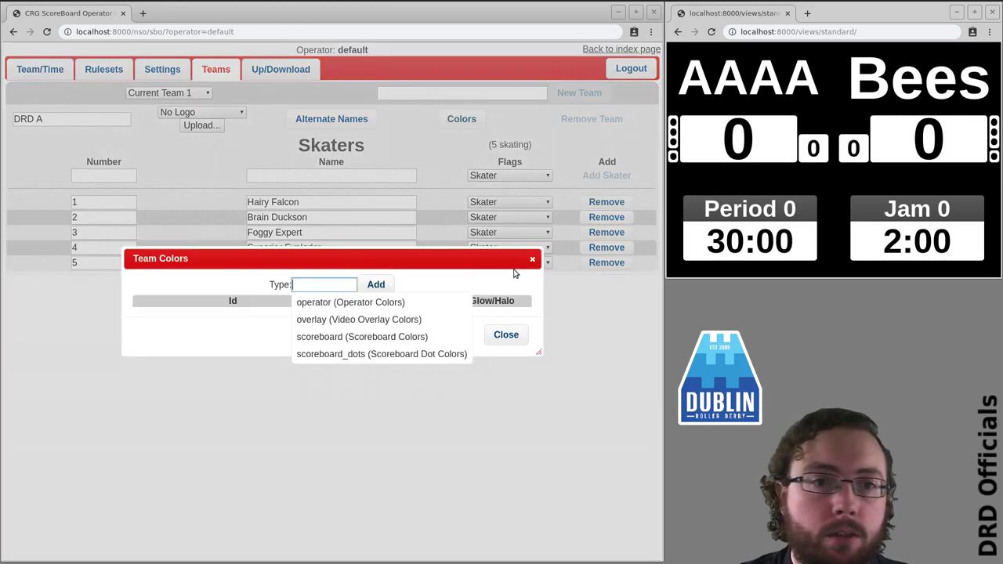
{"action": "left_click", "coordinate": [391, 303]}
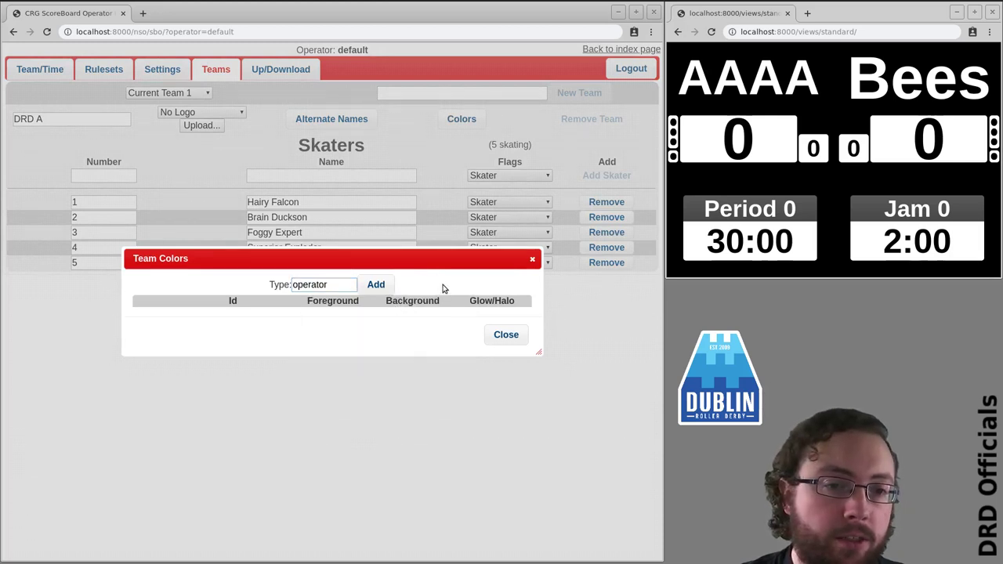
{"action": "left_click", "coordinate": [376, 285]}
{"action": "left_click", "coordinate": [449, 279]}
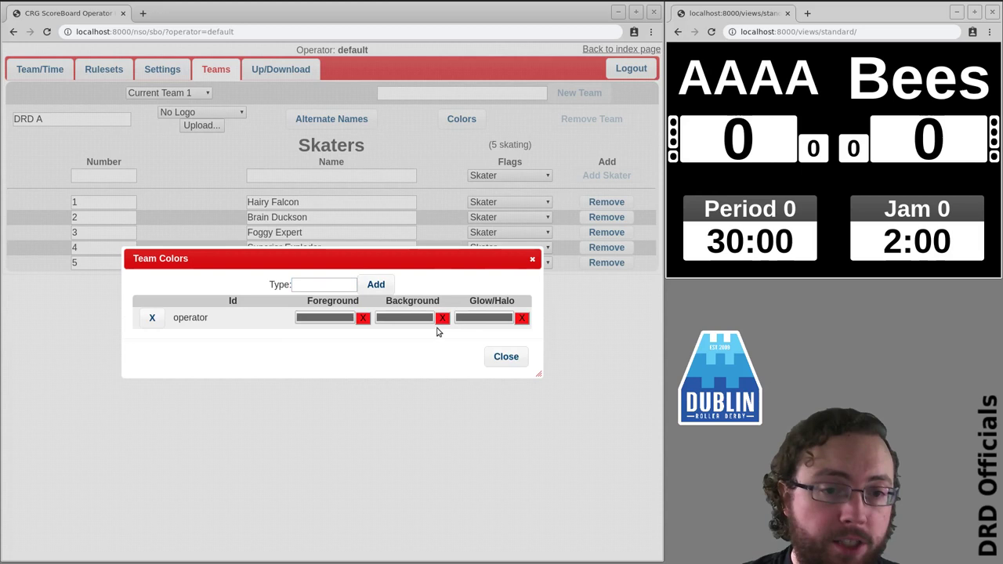
Set the background of DRD A's operator colors to black, #000000.
{"action": "left_click", "coordinate": [404, 318]}
{"action": "left_click", "coordinate": [286, 324]}
{"action": "left_click_drag", "start_coordinate": [286, 323], "coordinate": [266, 332]}
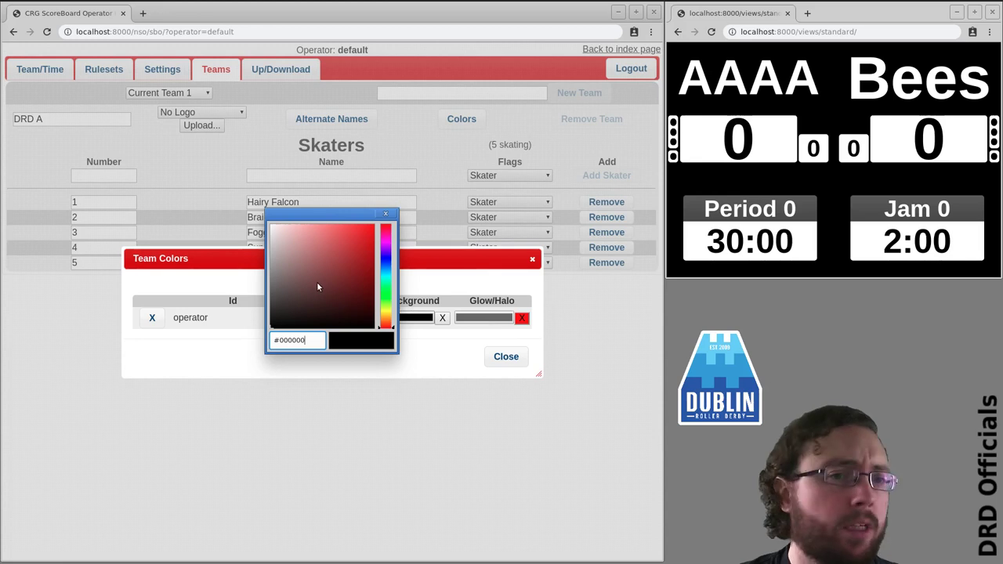
{"action": "left_click", "coordinate": [386, 217]}
Set the foreground of DRD A's operator colors to white, #ffffff, and check the team name in the Team/Time view.
{"action": "left_click", "coordinate": [317, 318]}
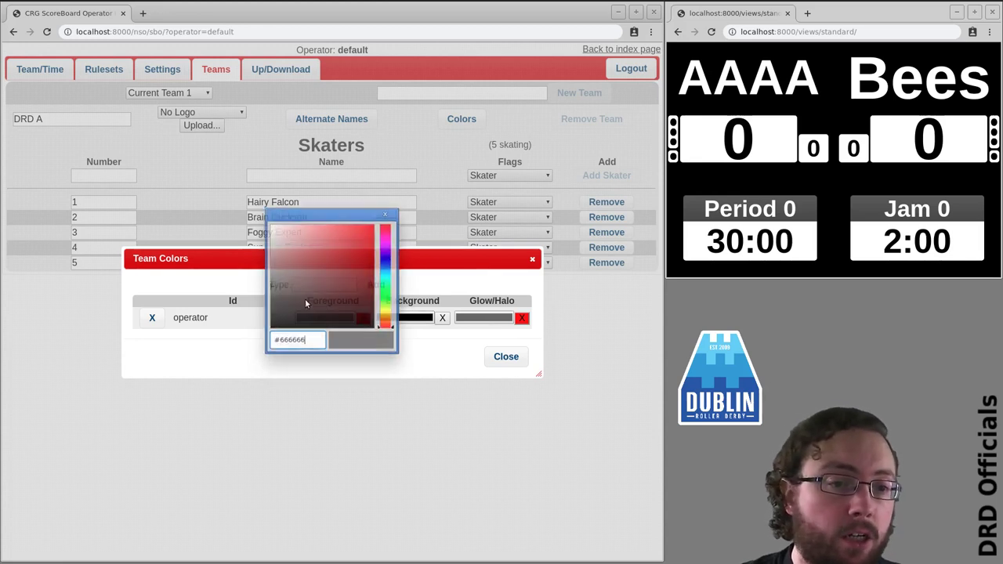
{"action": "left_click", "coordinate": [270, 225]}
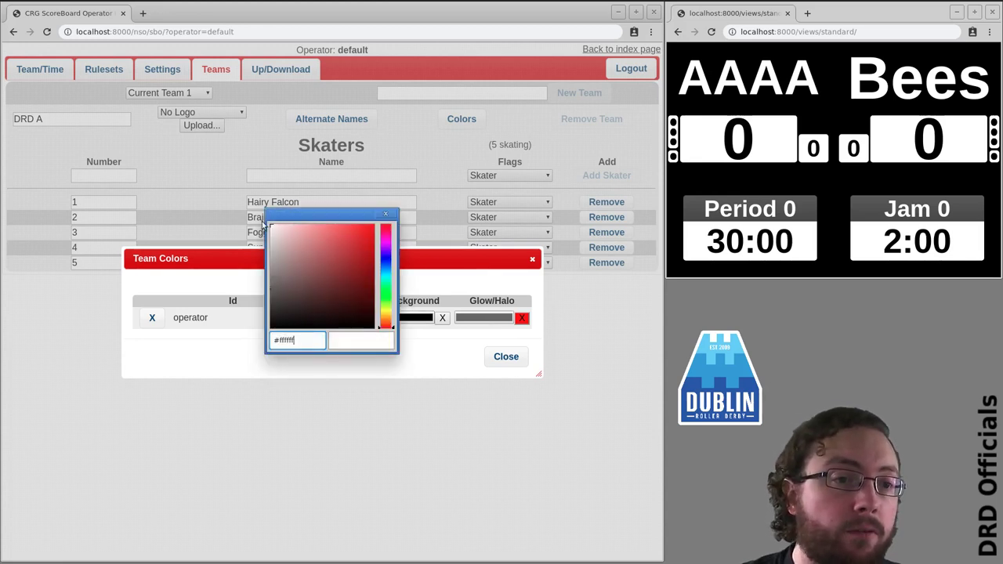
{"action": "left_click", "coordinate": [385, 215]}
{"action": "left_click", "coordinate": [506, 357]}
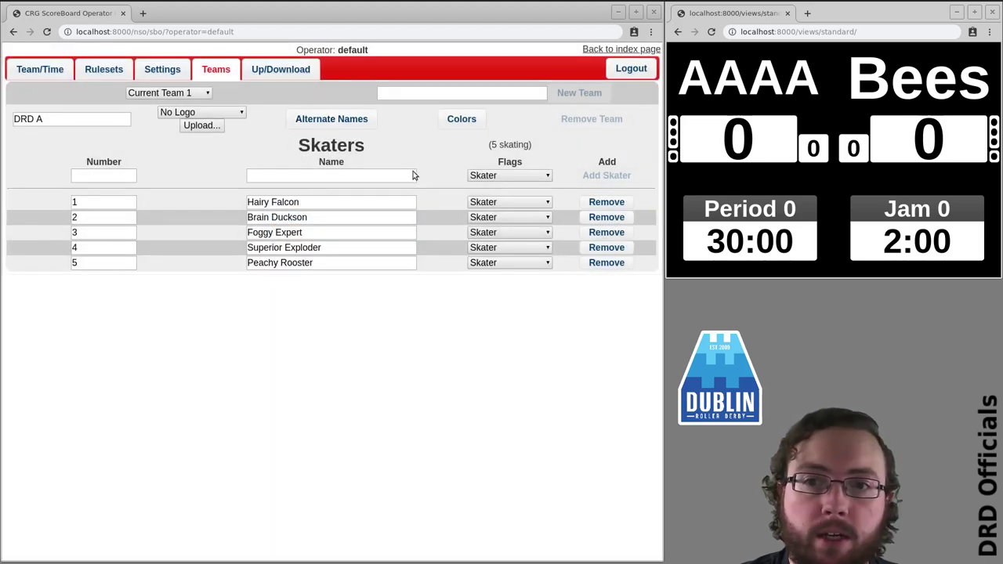
{"action": "left_click", "coordinate": [44, 71]}
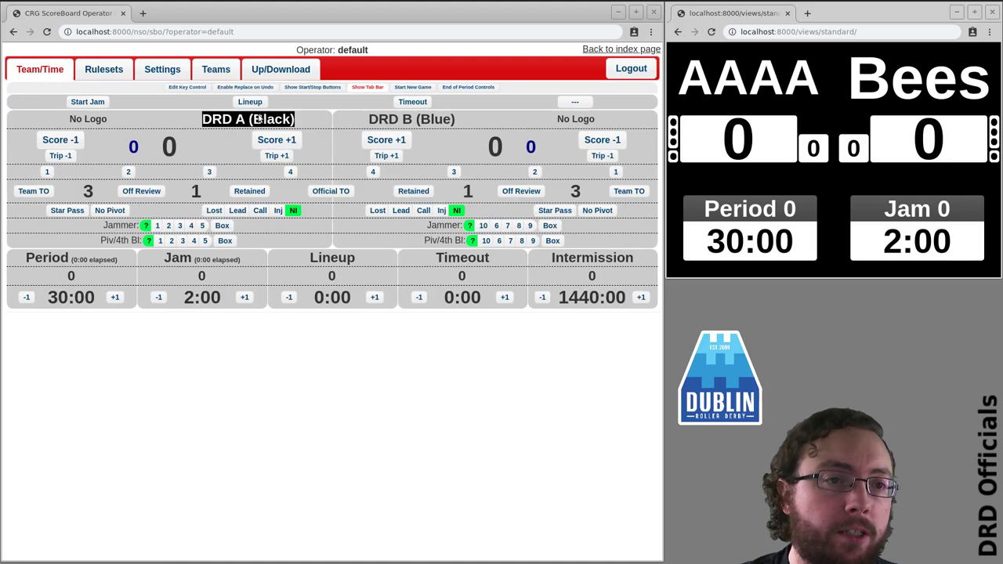
Switch the team setup to Current Team 2 and add an operator entry to its team colors.
{"action": "left_click", "coordinate": [217, 70]}
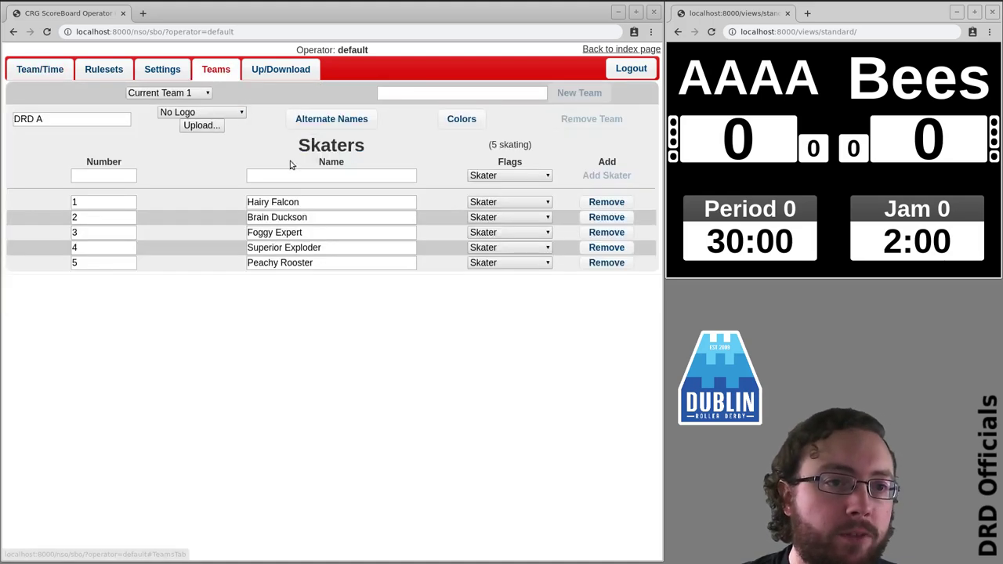
{"action": "left_click", "coordinate": [169, 93]}
{"action": "left_click", "coordinate": [165, 128]}
{"action": "left_click", "coordinate": [462, 119]}
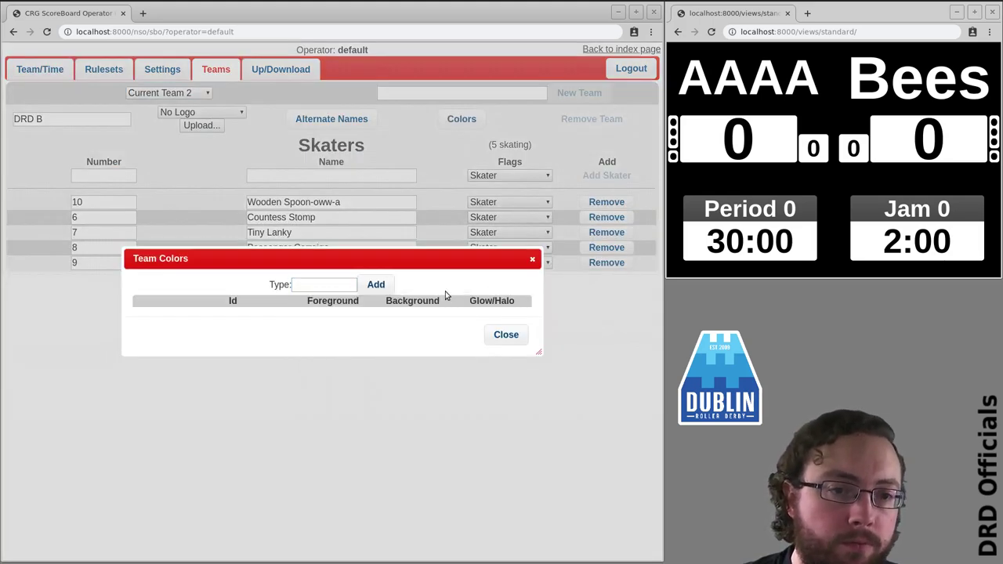
{"action": "left_click", "coordinate": [337, 284]}
{"action": "left_click", "coordinate": [407, 301]}
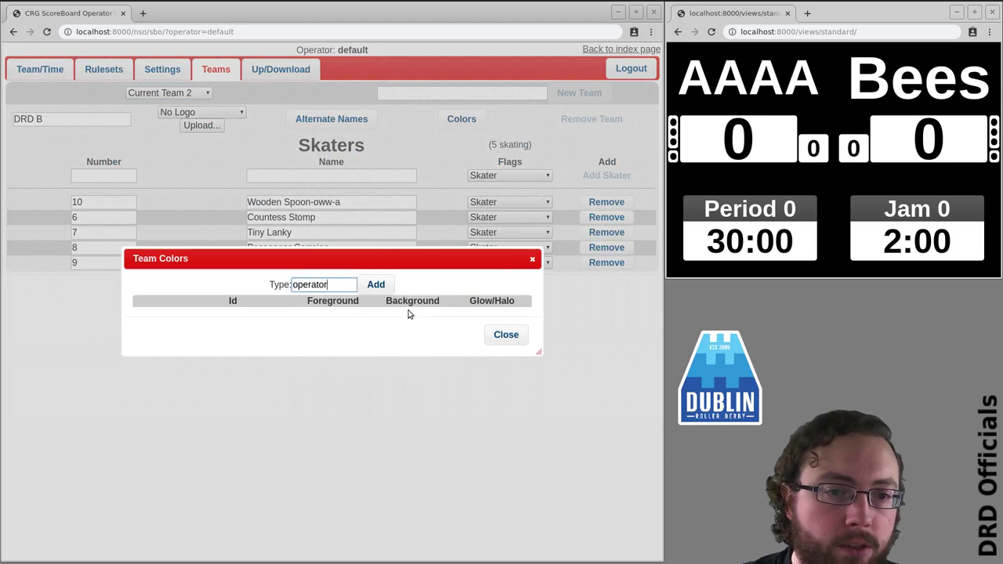
{"action": "left_click", "coordinate": [376, 284]}
Set the background of DRD B's operator colors to blue, #000dff.
{"action": "left_click", "coordinate": [405, 317]}
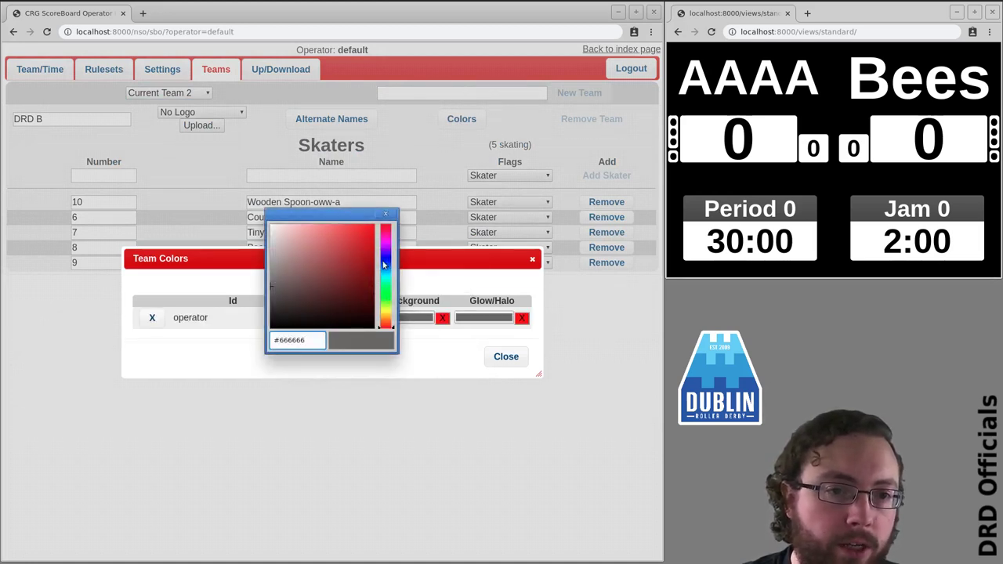
{"action": "left_click", "coordinate": [384, 260]}
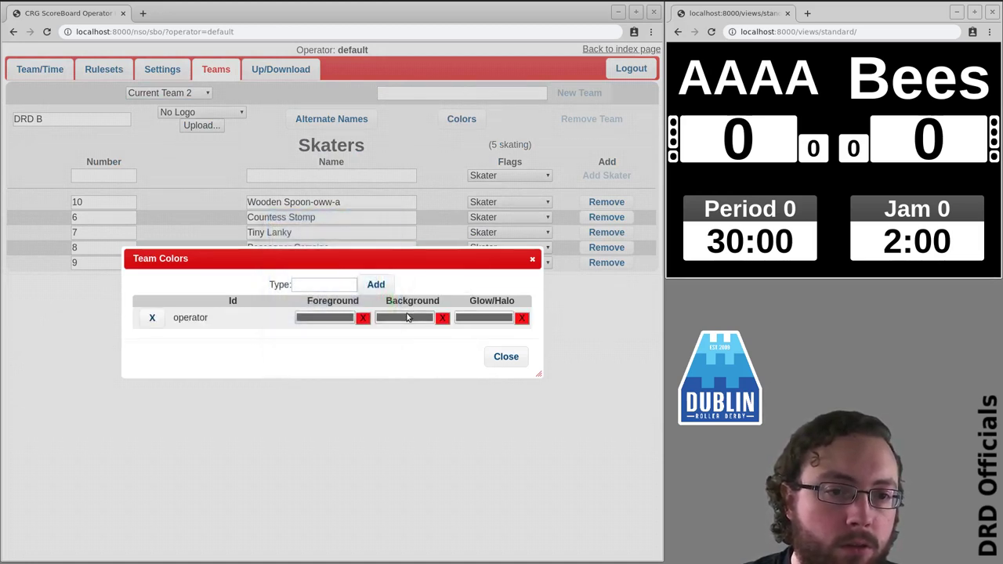
{"action": "left_click", "coordinate": [363, 251]}
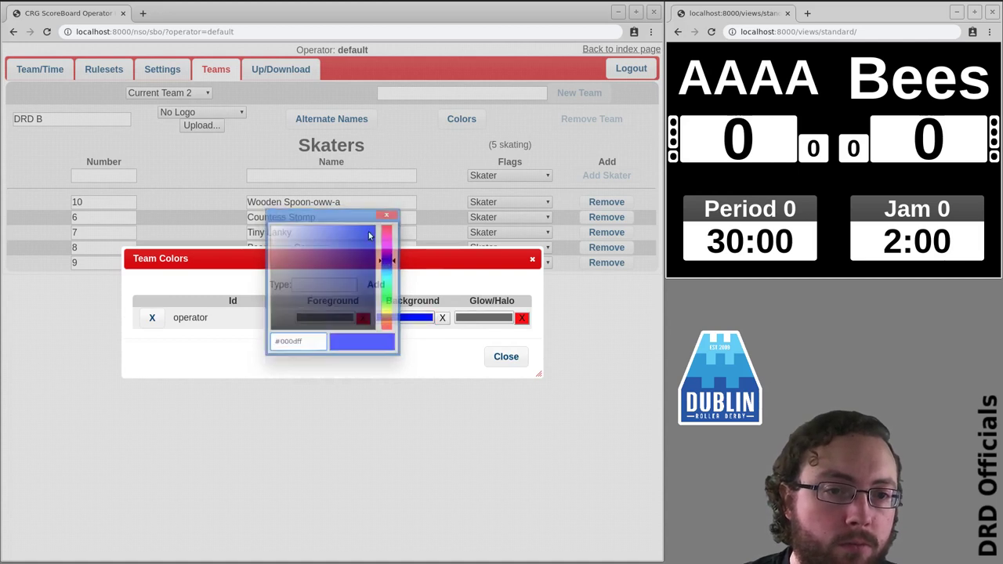
Set the foreground of DRD B's operator colors to white, #ffffff, and check the team name in the Team/Time view.
{"action": "key", "text": "BackSpace"}
{"action": "key", "text": "BackSpace"}
{"action": "key", "text": "BackSpace"}
{"action": "key", "text": "BackSpace"}
{"action": "key", "text": "BackSpace"}
{"action": "key", "text": "BackSpace"}
{"action": "type", "text": "ffffff"}
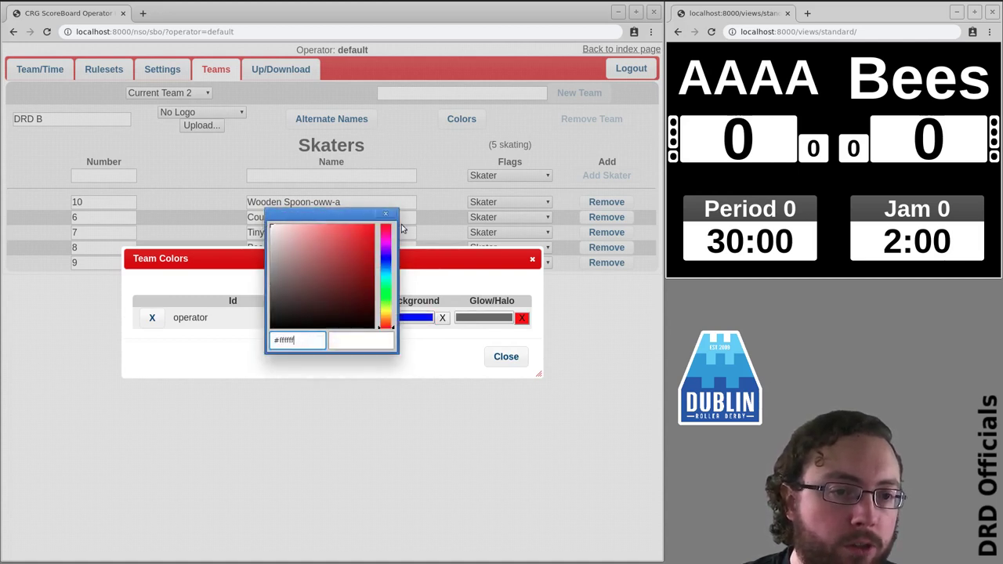
{"action": "key", "text": "Return"}
{"action": "left_click", "coordinate": [514, 357]}
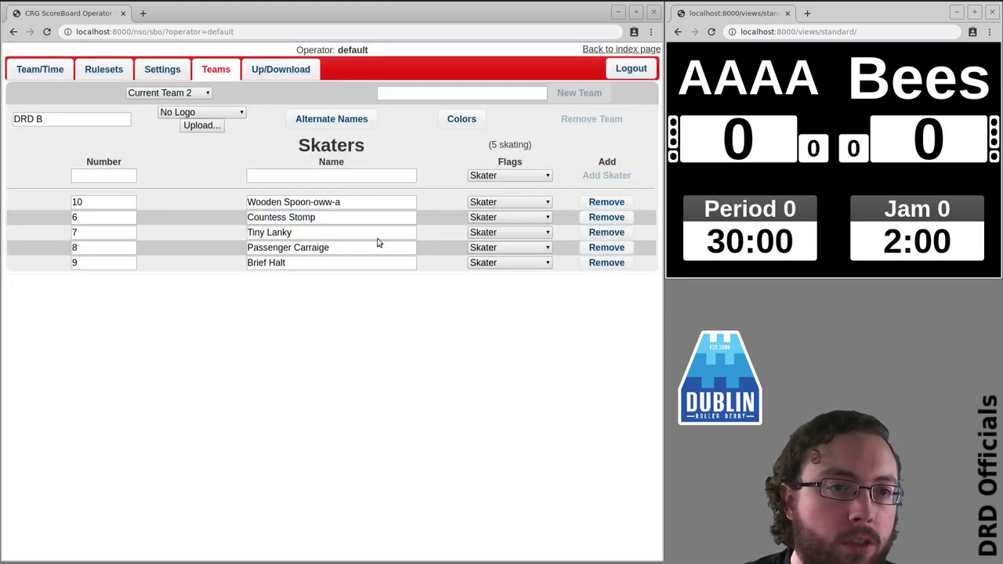
{"action": "left_click", "coordinate": [66, 75]}
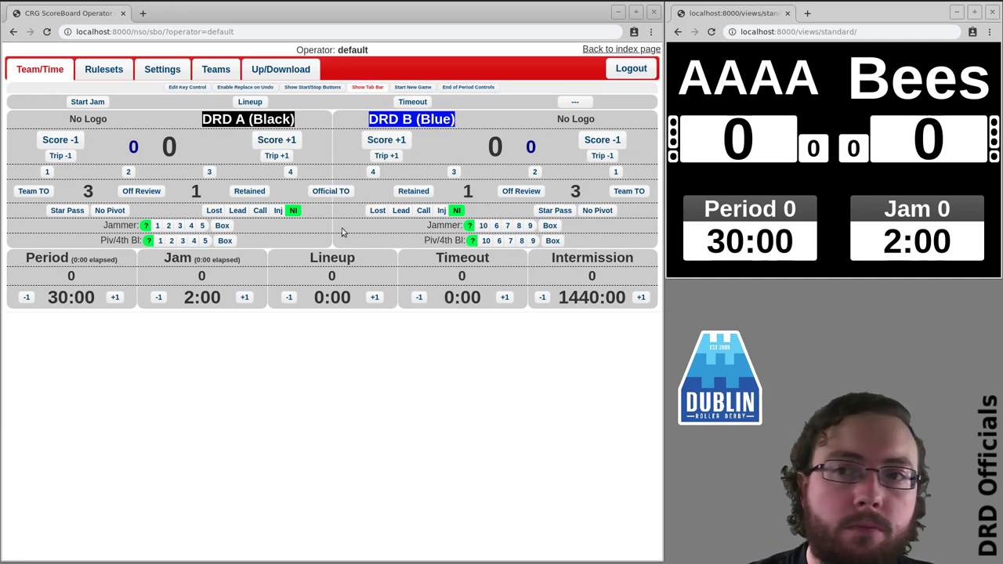
Reopen DRD B's team colors and add a scoreboard entry.
{"action": "left_click", "coordinate": [216, 71]}
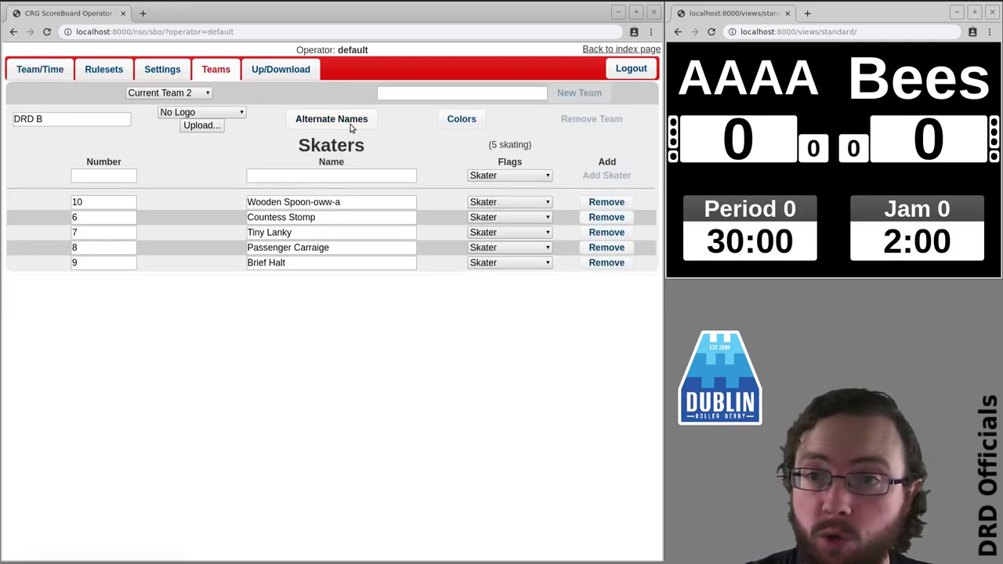
{"action": "left_click", "coordinate": [462, 119]}
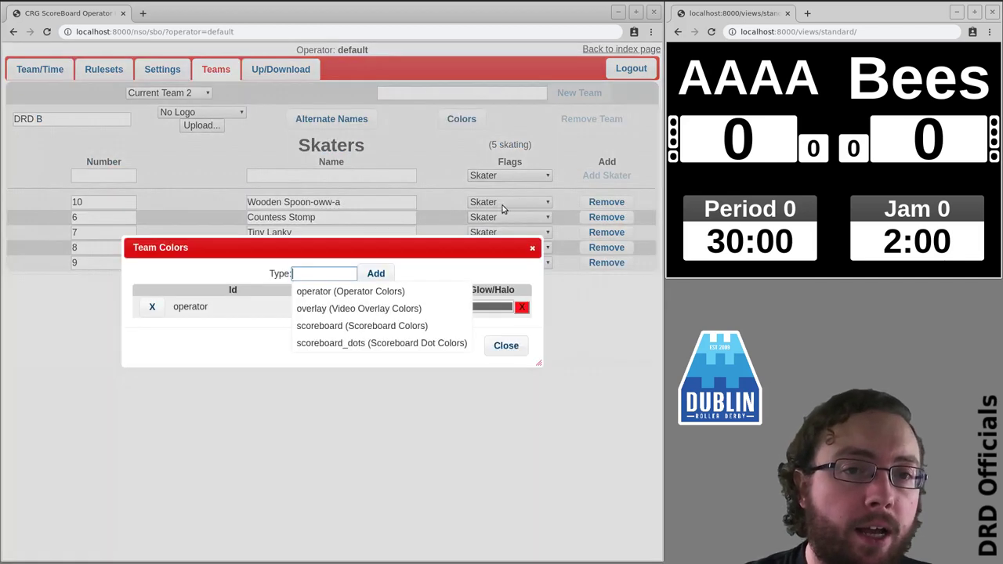
{"action": "left_click", "coordinate": [351, 326]}
{"action": "left_click", "coordinate": [379, 275]}
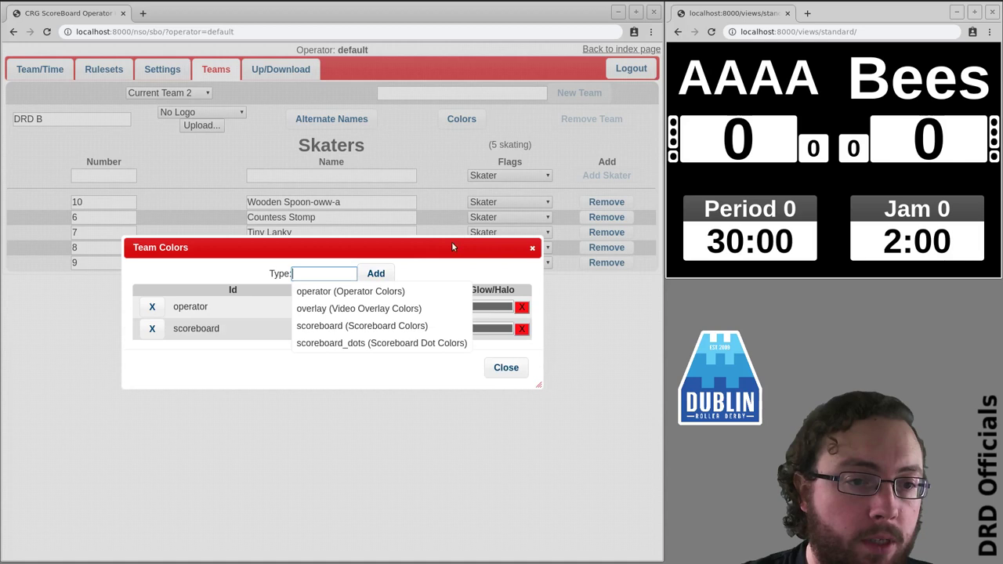
{"action": "left_click", "coordinate": [443, 265]}
Set DRD B's scoreboard colors to a blue #003bff background with a black #000000 foreground.
{"action": "left_click", "coordinate": [415, 329]}
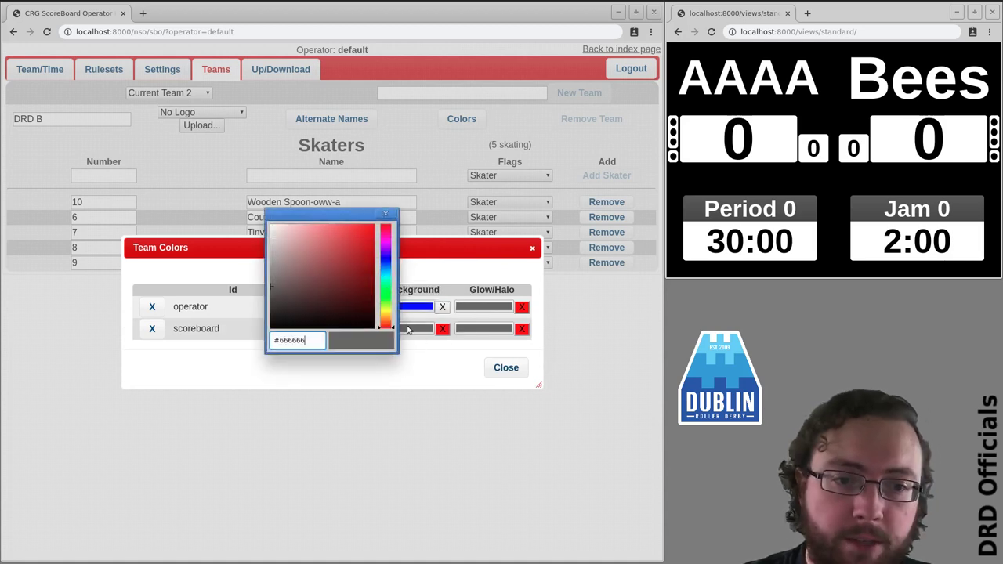
{"action": "left_click", "coordinate": [386, 263]}
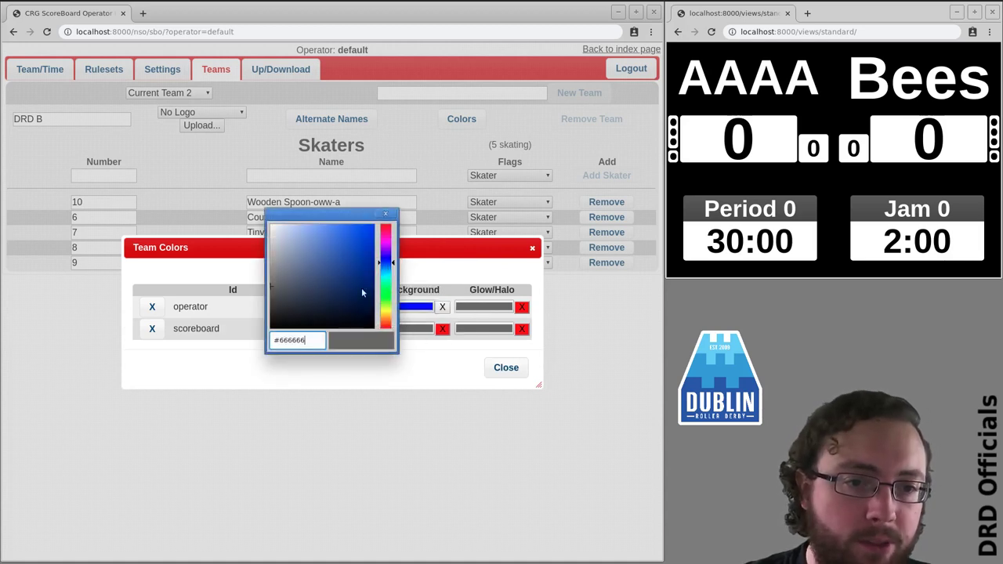
{"action": "left_click", "coordinate": [363, 239]}
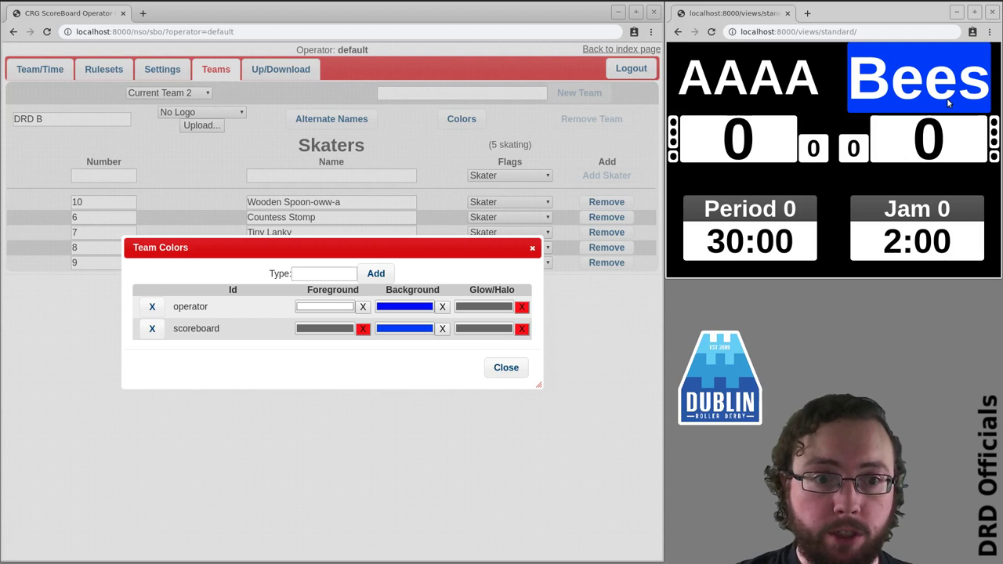
{"action": "left_click", "coordinate": [325, 328]}
{"action": "left_click", "coordinate": [351, 316]}
{"action": "left_click_drag", "start_coordinate": [345, 321], "coordinate": [348, 330]}
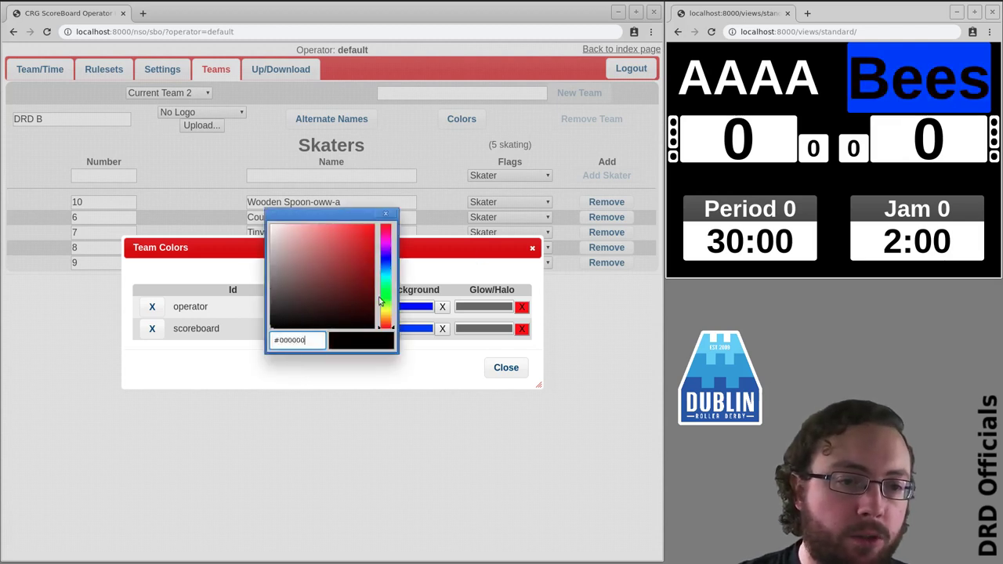
{"action": "left_click", "coordinate": [385, 214]}
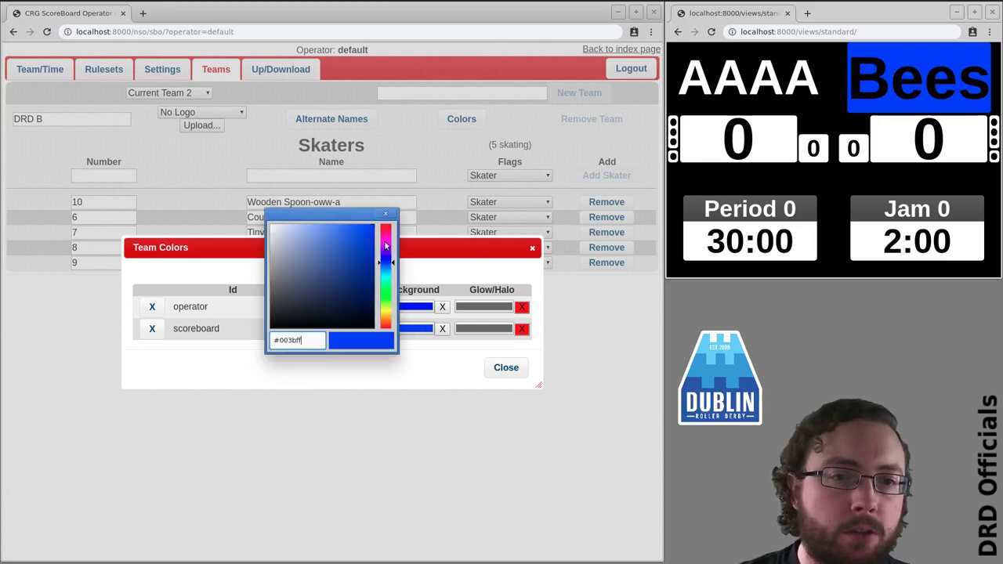
Change DRD B's scoreboard colors to a black #000000 background with a dark blue foreground.
{"action": "left_click", "coordinate": [414, 329]}
{"action": "left_click_drag", "start_coordinate": [329, 294], "coordinate": [330, 328]}
{"action": "left_click", "coordinate": [385, 214]}
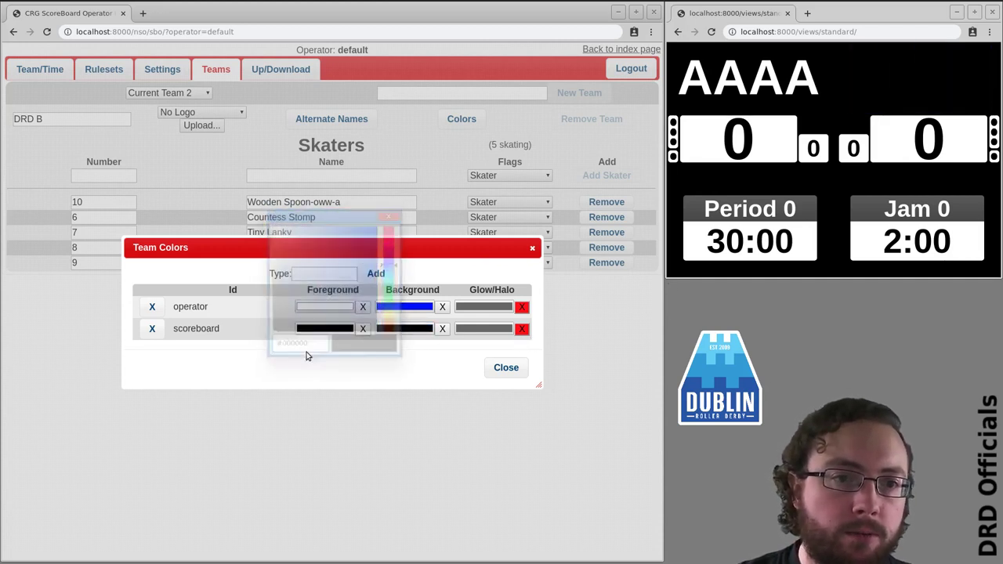
{"action": "left_click", "coordinate": [325, 306]}
{"action": "left_click", "coordinate": [386, 264]}
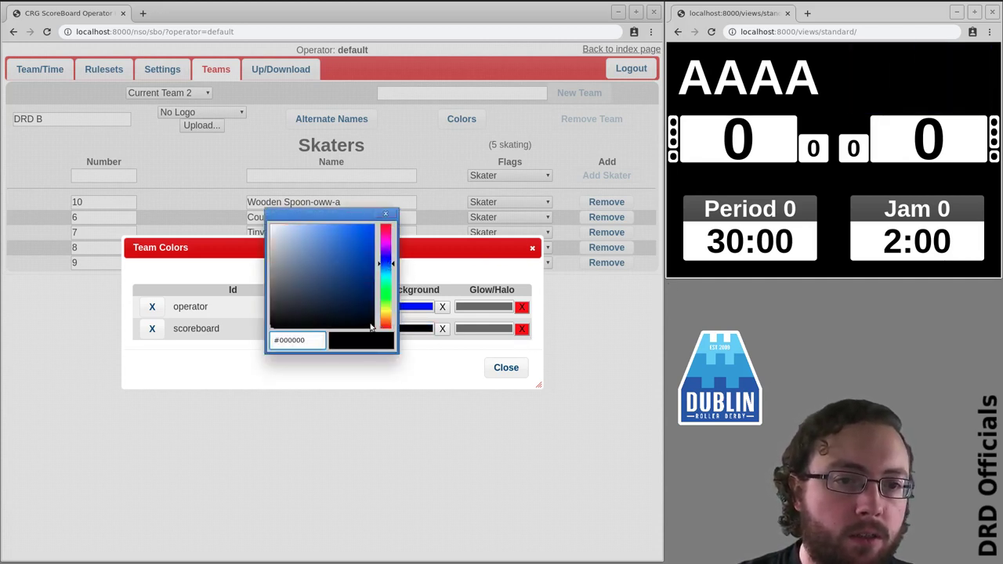
{"action": "left_click", "coordinate": [369, 274]}
{"action": "left_click", "coordinate": [386, 214]}
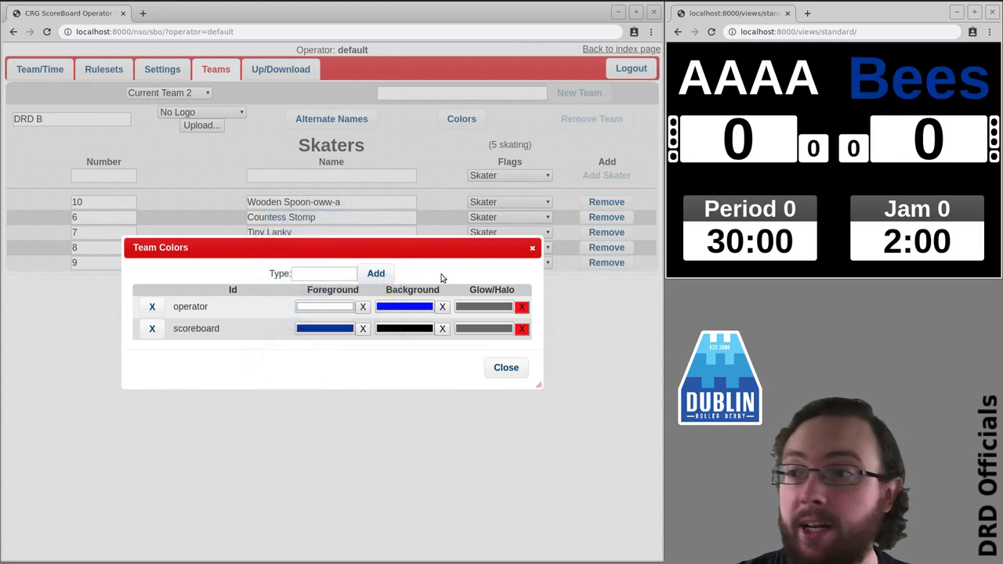
Clear DRD B's scoreboard background and foreground colors, and give the background a blue of #0015ff.
{"action": "left_click", "coordinate": [442, 329]}
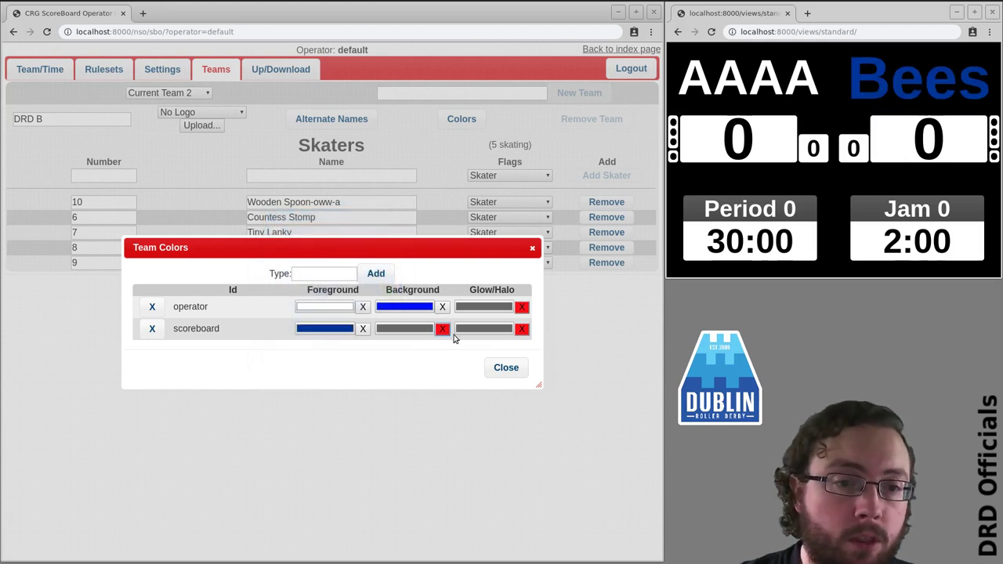
{"action": "left_click", "coordinate": [363, 329]}
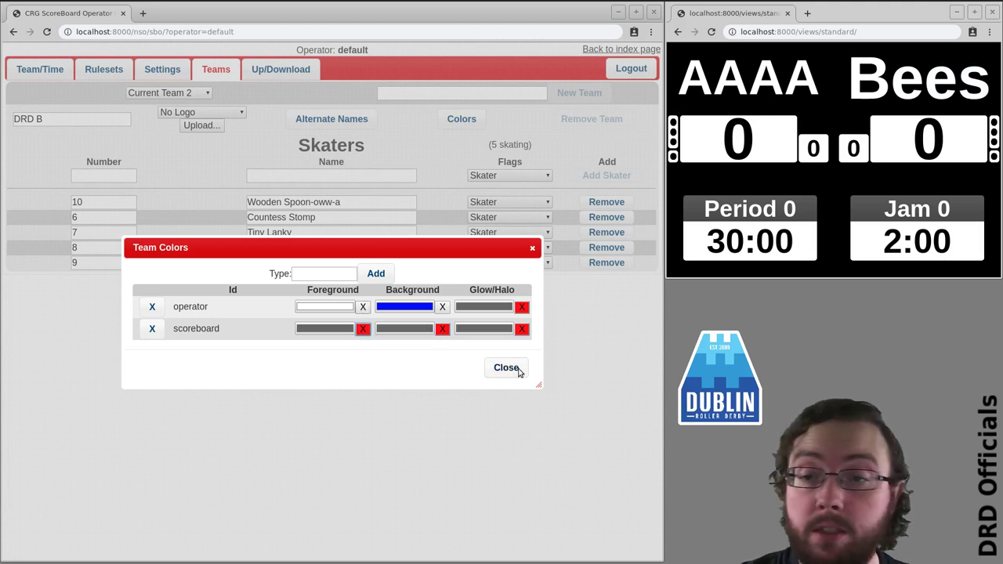
{"action": "left_click", "coordinate": [417, 329]}
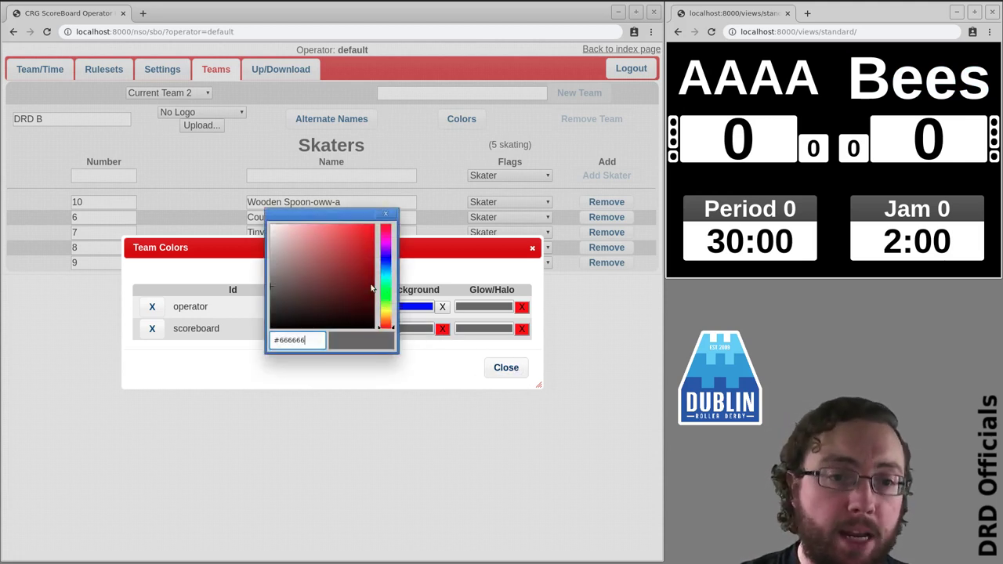
{"action": "left_click", "coordinate": [385, 262]}
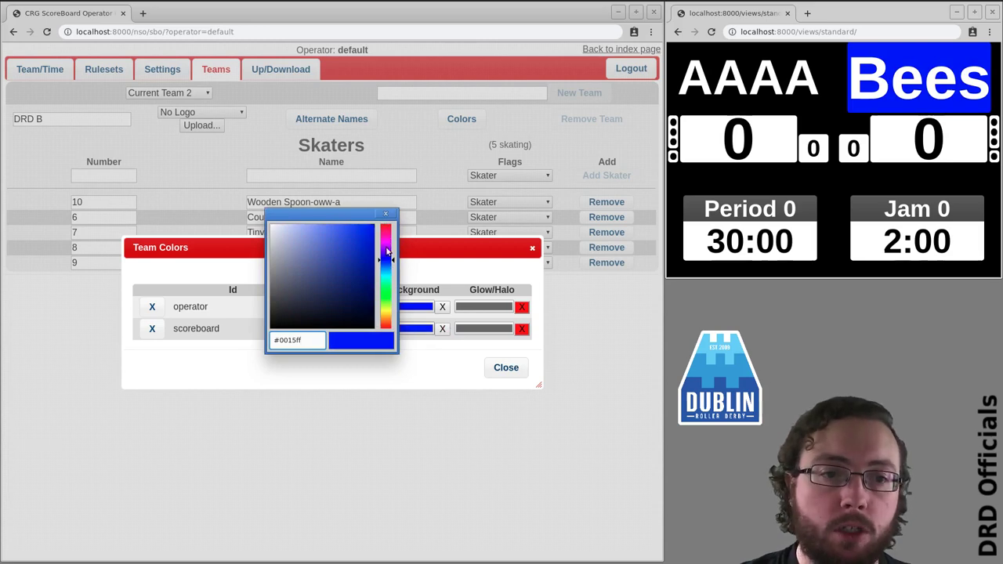
{"action": "left_click", "coordinate": [384, 214]}
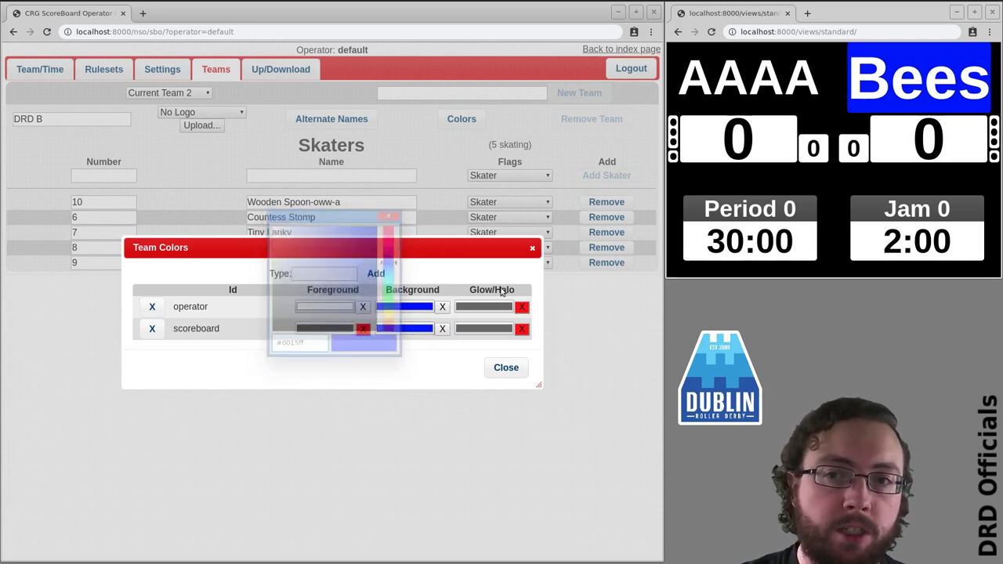
Close and reopen DRD B's team colors, and add a scoreboard_dots entry.
{"action": "left_click", "coordinate": [505, 367]}
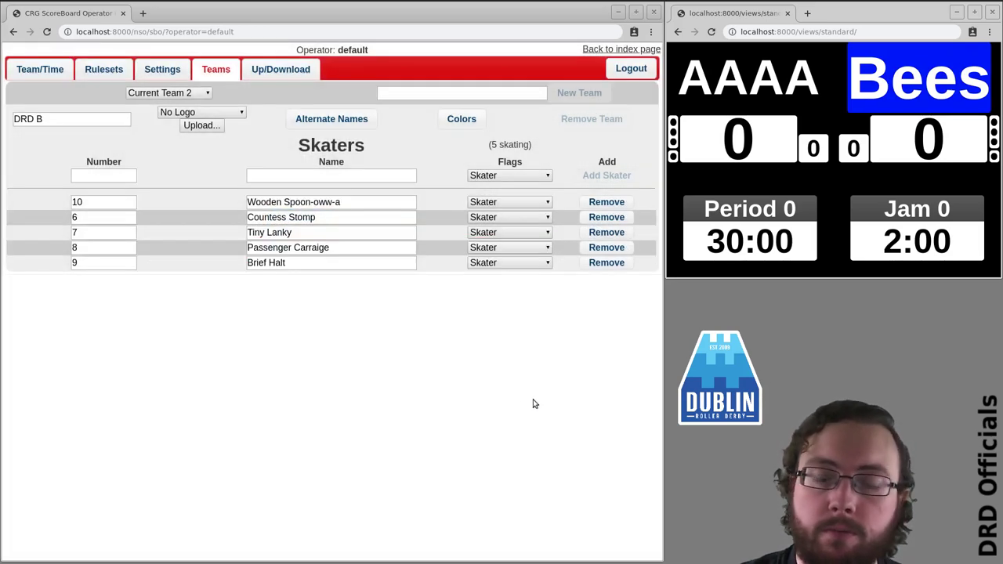
{"action": "left_click", "coordinate": [453, 121]}
{"action": "left_click", "coordinate": [381, 333]}
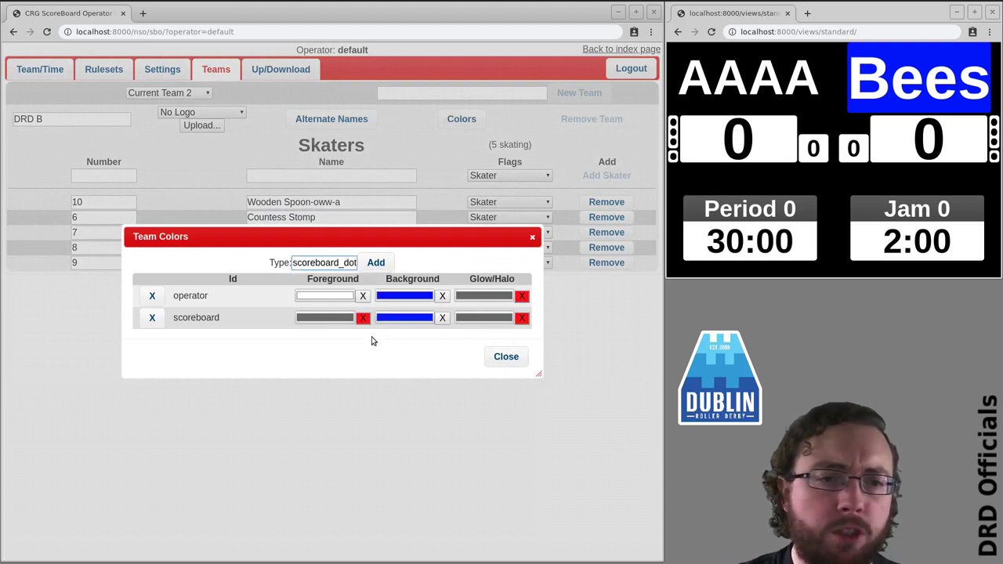
{"action": "left_click", "coordinate": [375, 263]}
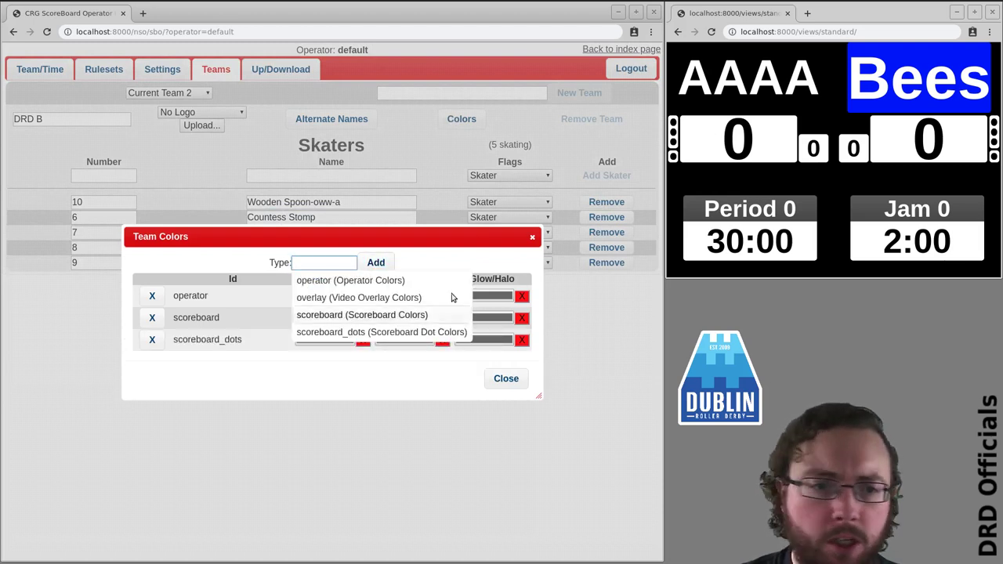
{"action": "left_click", "coordinate": [416, 340]}
Set the foreground of DRD B's scoreboard_dots colors to a medium green.
{"action": "left_click", "coordinate": [332, 330]}
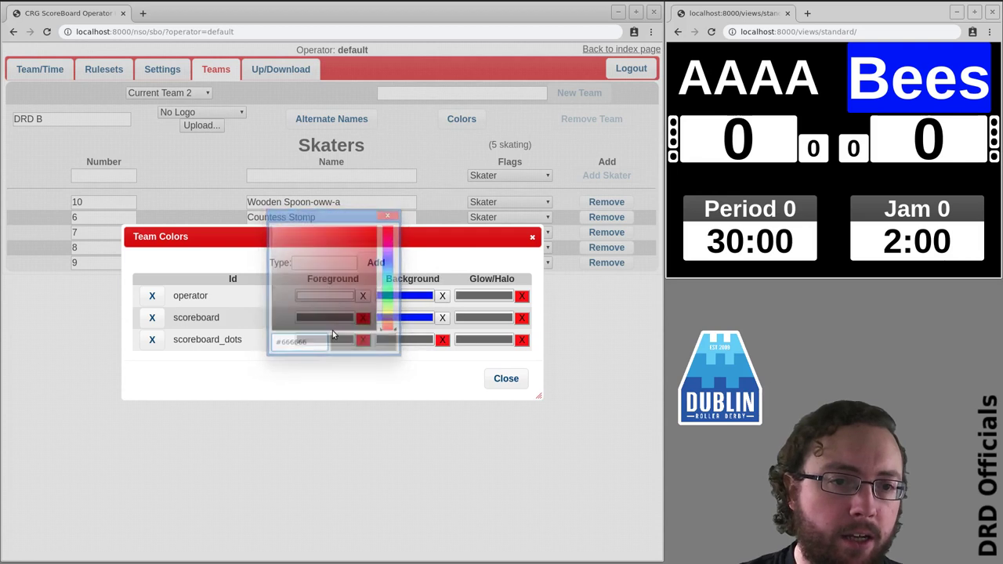
{"action": "left_click", "coordinate": [384, 293]}
{"action": "left_click", "coordinate": [354, 256]}
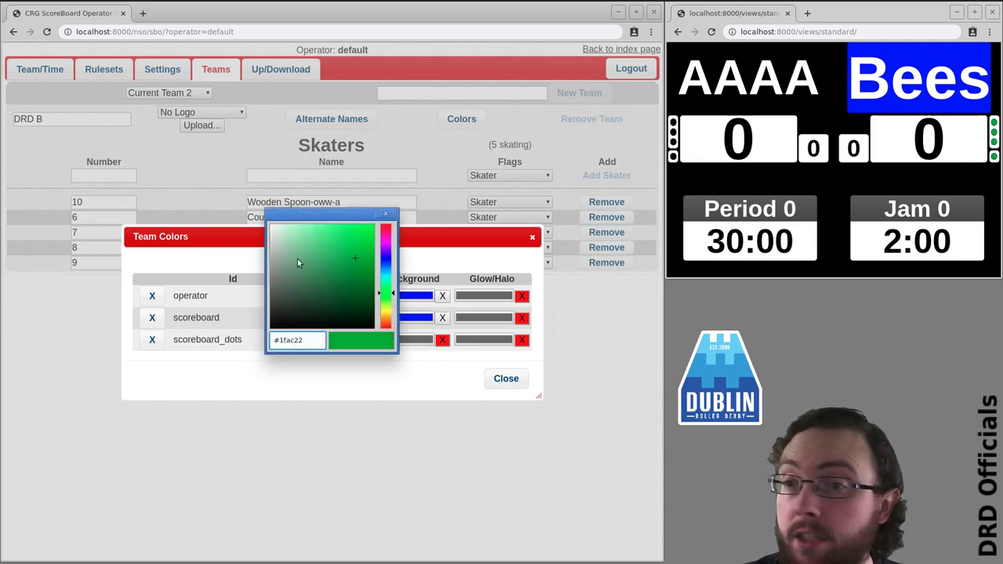
{"action": "left_click", "coordinate": [383, 214]}
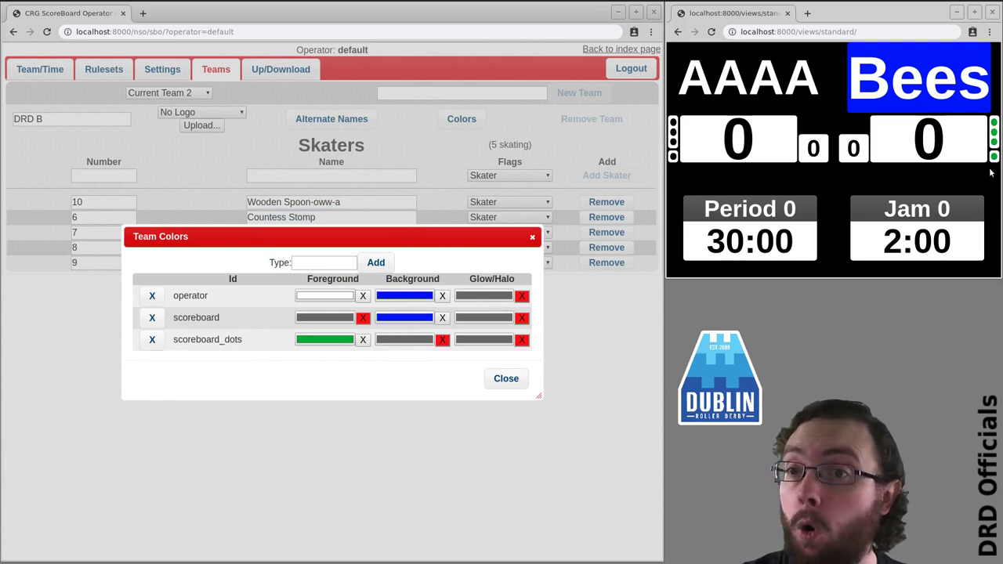
Remove the scoreboard_dots entry from DRD B's team colors and close the color settings.
{"action": "left_click", "coordinate": [153, 339]}
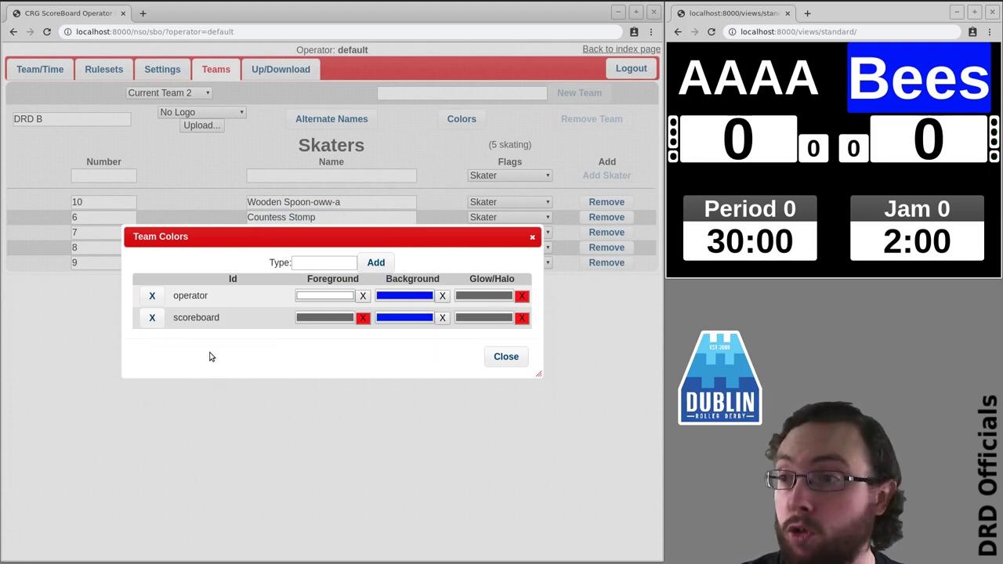
{"action": "left_click", "coordinate": [517, 358]}
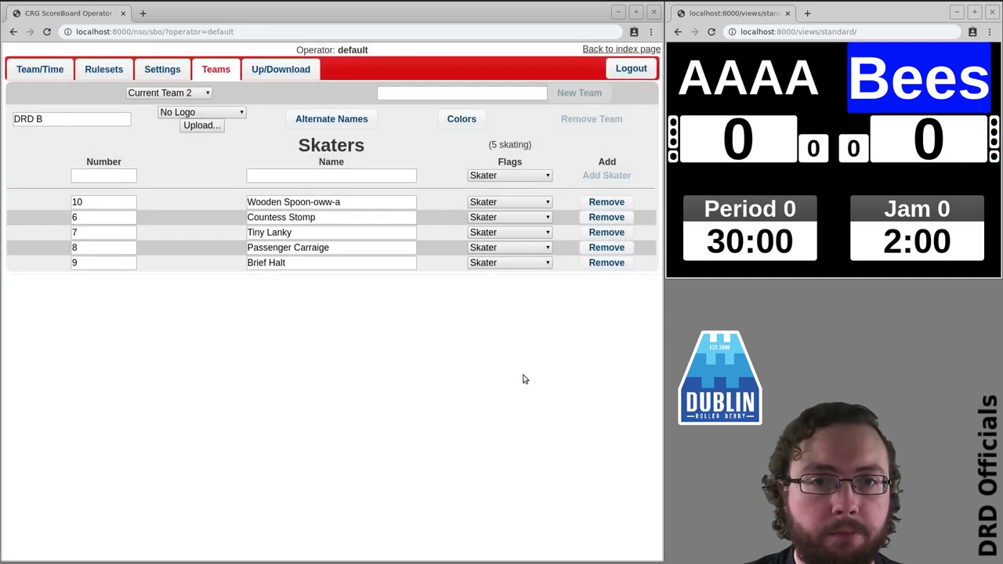
Examine the team names and colors on the Penalty Tracking page and on the Penalty Whiteboard Display.
{"action": "left_click", "coordinate": [602, 49]}
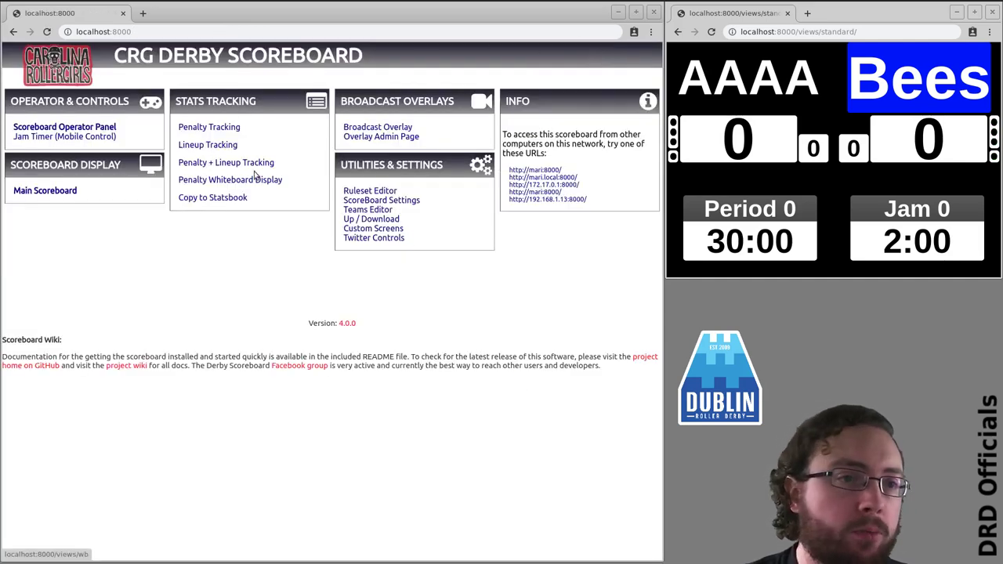
{"action": "left_click", "coordinate": [188, 130]}
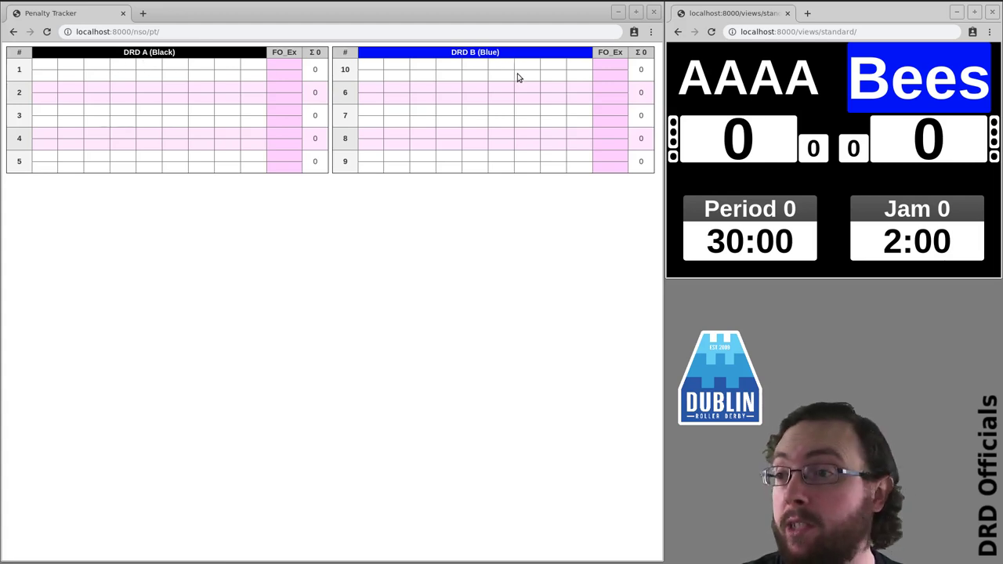
{"action": "left_click", "coordinate": [13, 32]}
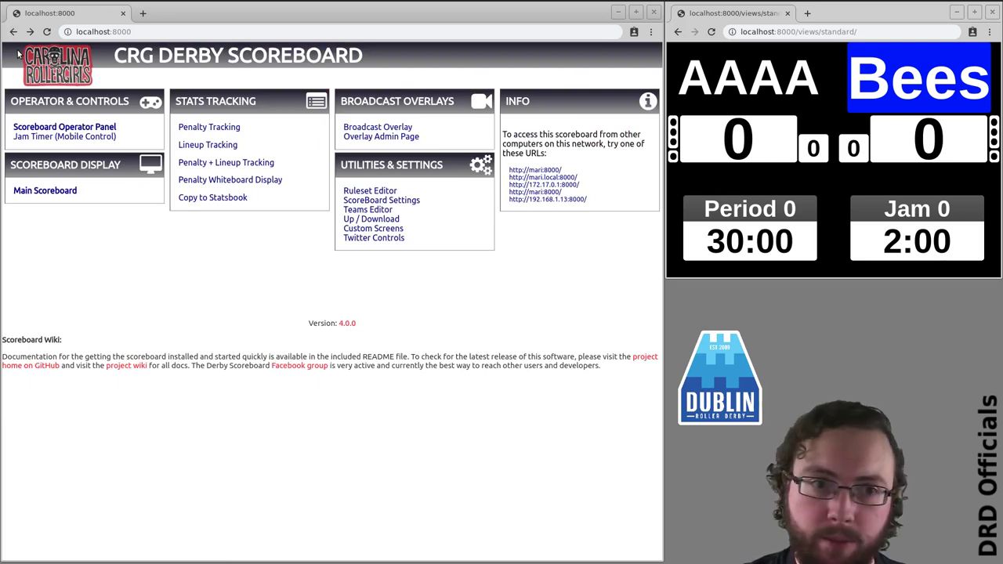
{"action": "left_click", "coordinate": [239, 182]}
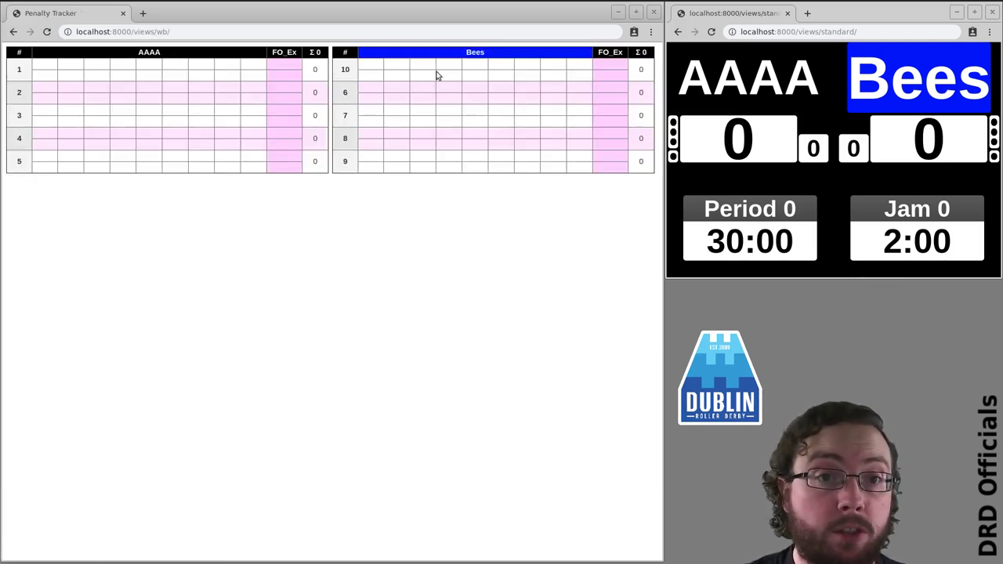